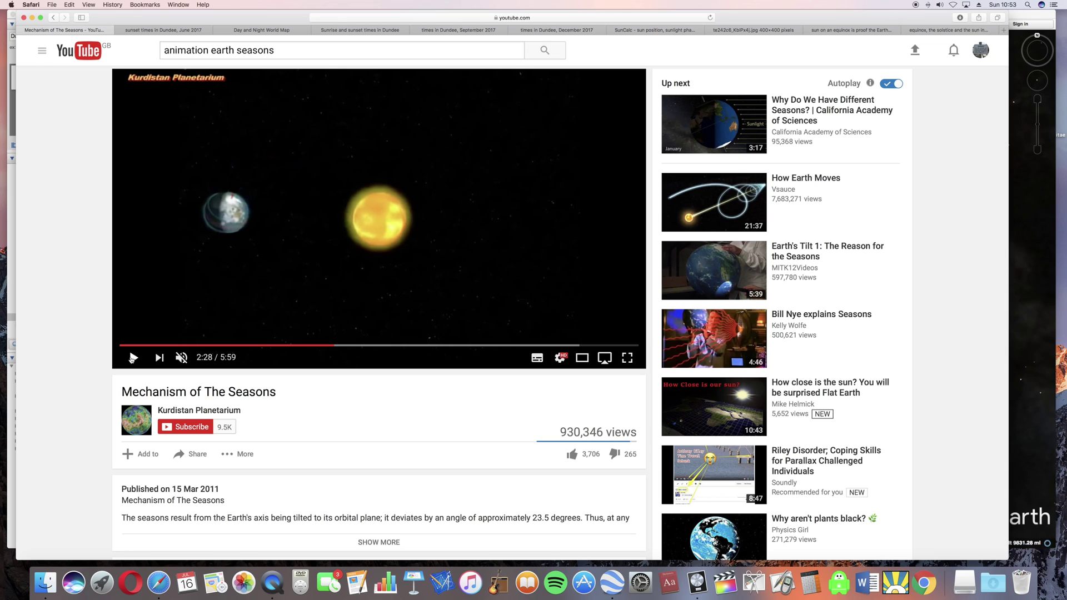
Skip the seasons video to the Tropic of Cancer and sun-angle scenes, then switch to Google Earth
{"action": "left_click", "coordinate": [133, 358]}
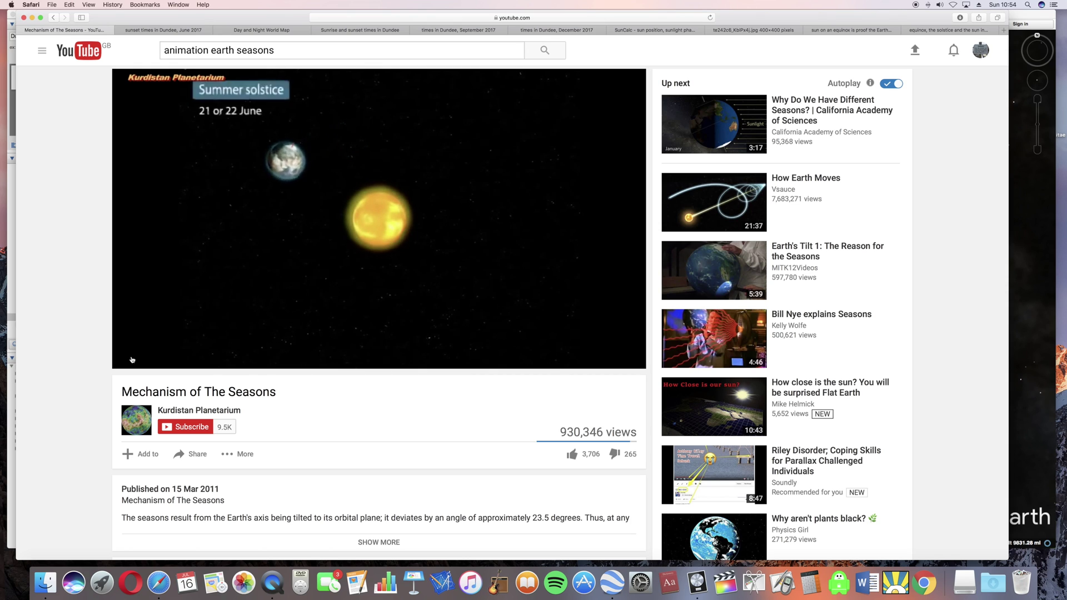
{"action": "left_click", "coordinate": [375, 347]}
{"action": "left_click", "coordinate": [426, 349]}
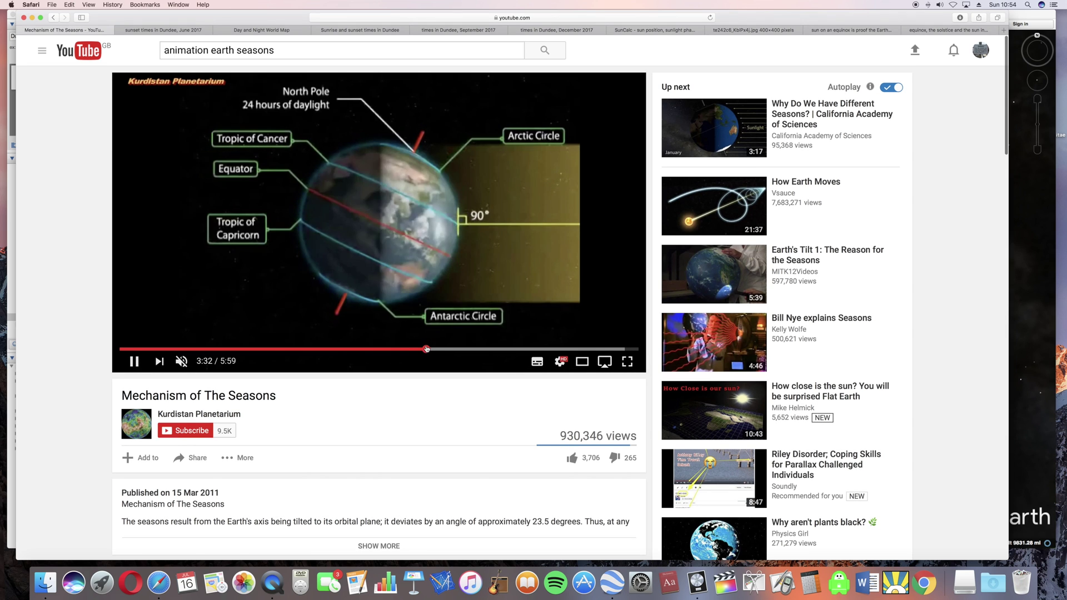
{"action": "left_click", "coordinate": [487, 349]}
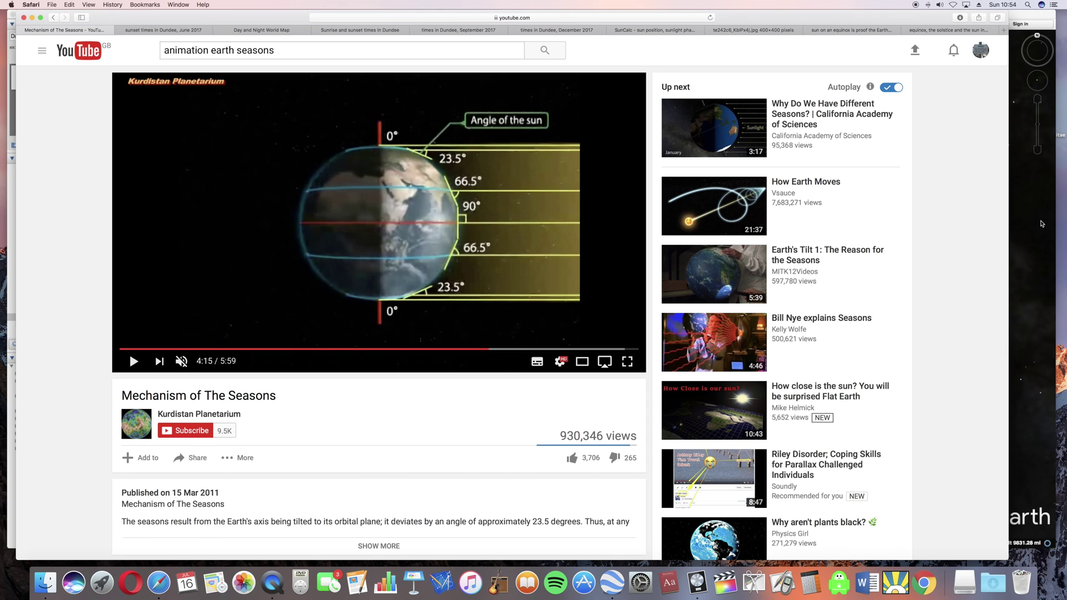
{"action": "left_click", "coordinate": [1041, 224]}
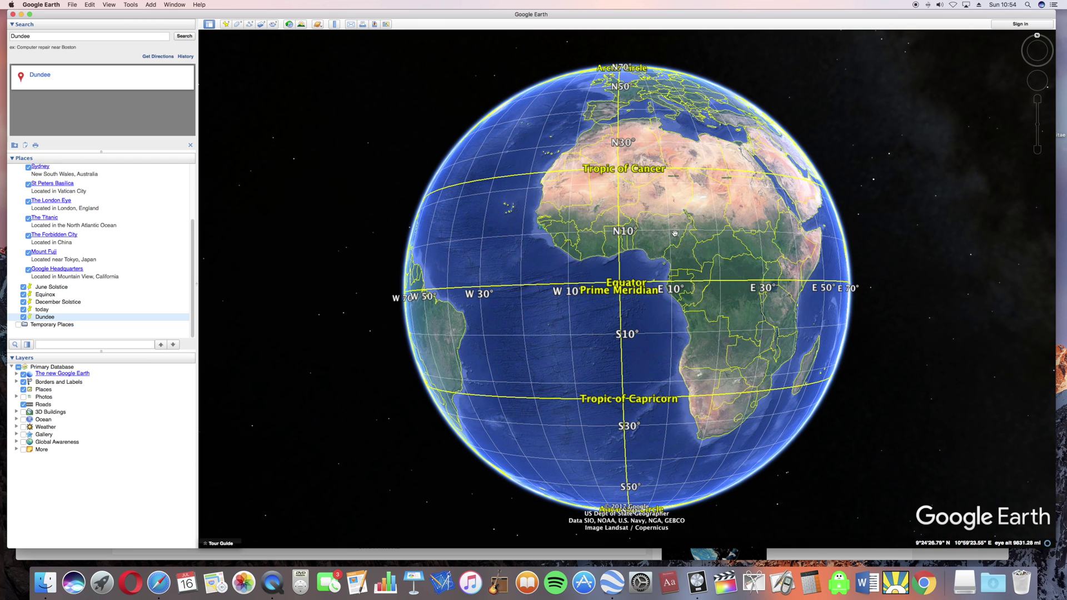
{"action": "left_click", "coordinate": [1037, 36]}
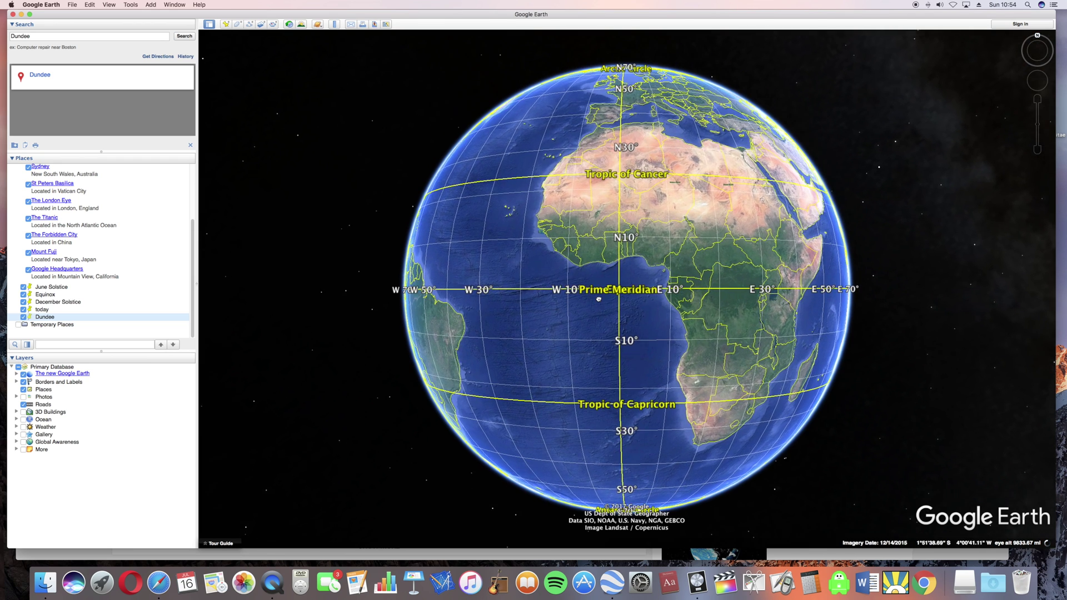
{"action": "left_click_drag", "start_coordinate": [599, 299], "coordinate": [599, 294]}
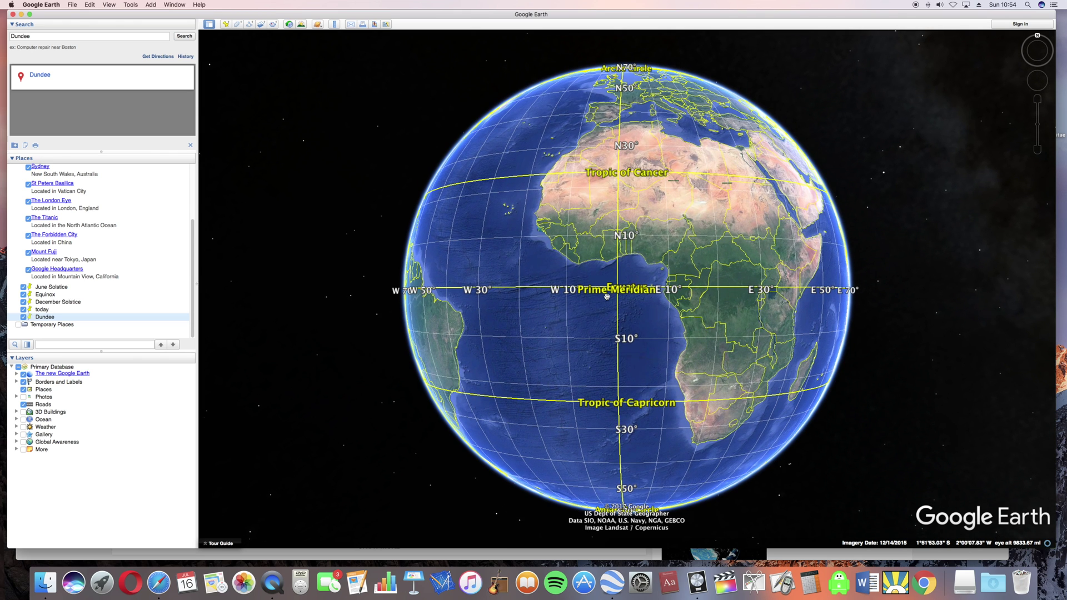
{"action": "key", "text": "Left"}
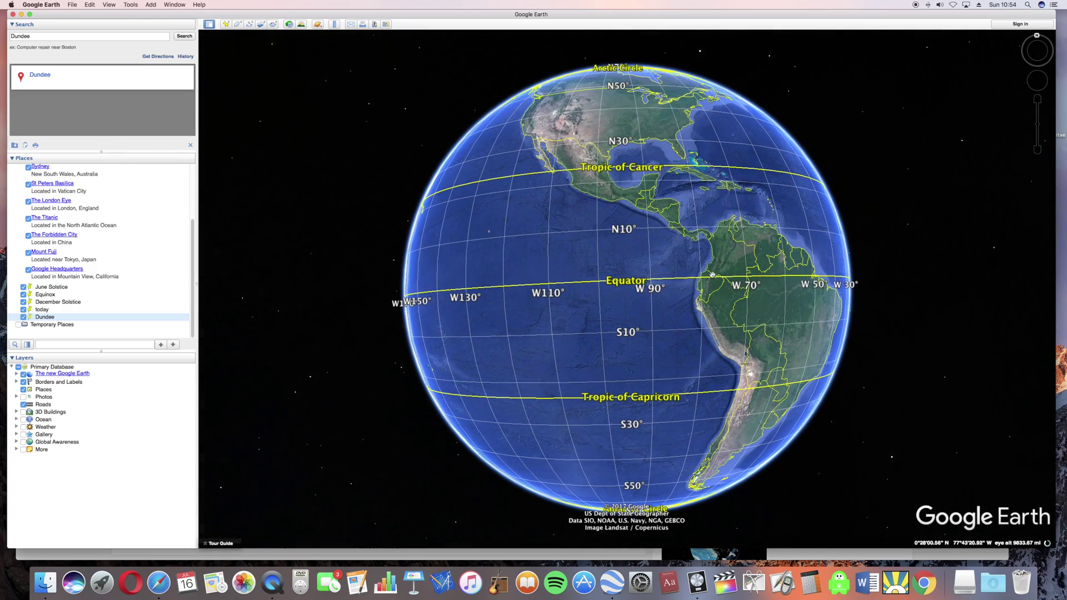
{"action": "left_click_drag", "start_coordinate": [721, 276], "coordinate": [531, 287]}
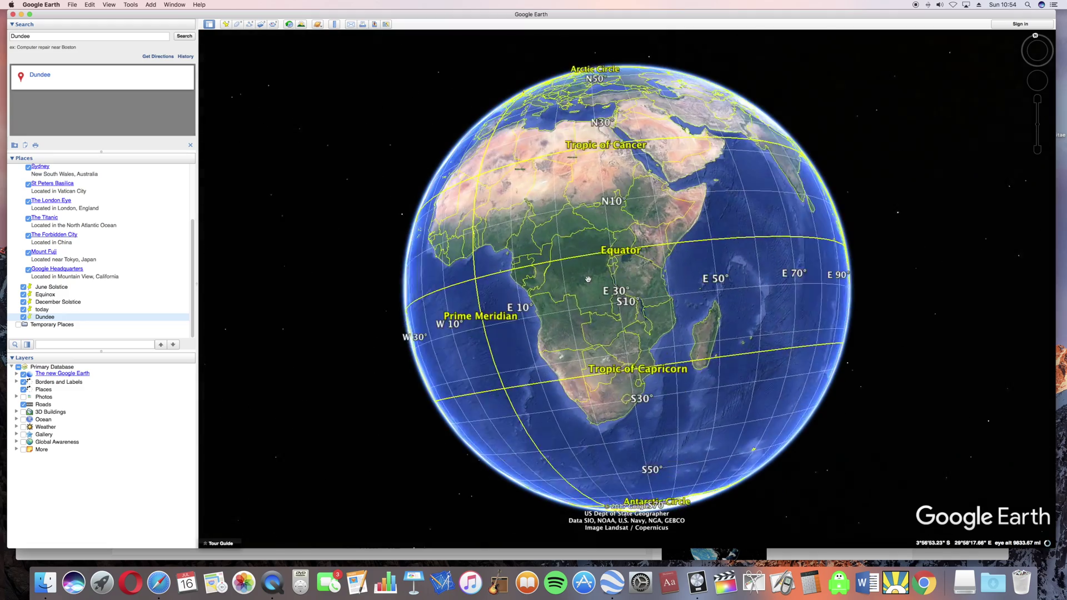
{"action": "mouse_move", "coordinate": [1036, 36]}
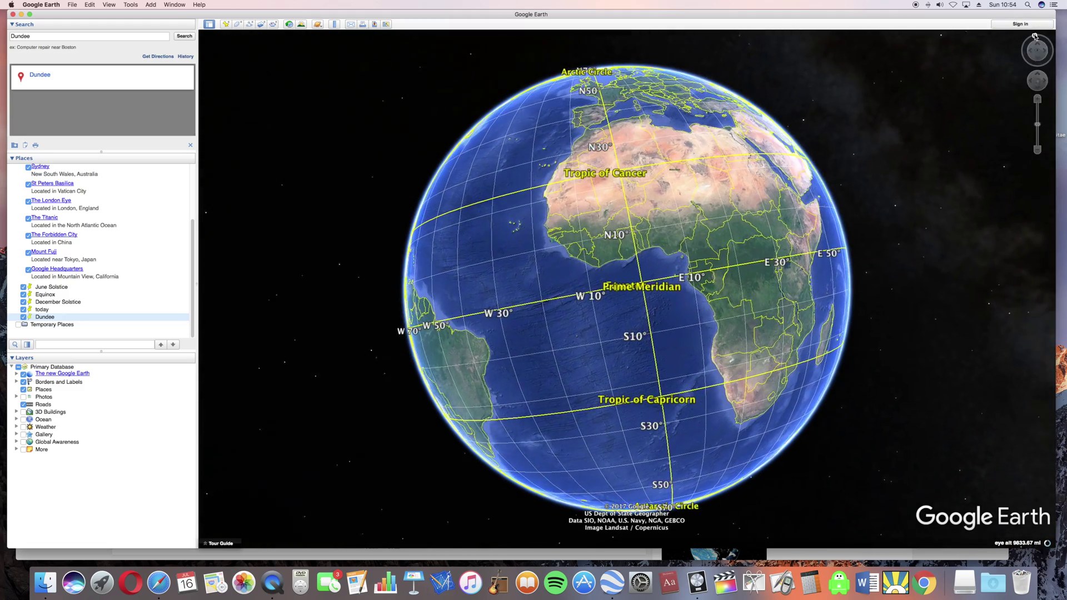
{"action": "left_click", "coordinate": [1036, 36]}
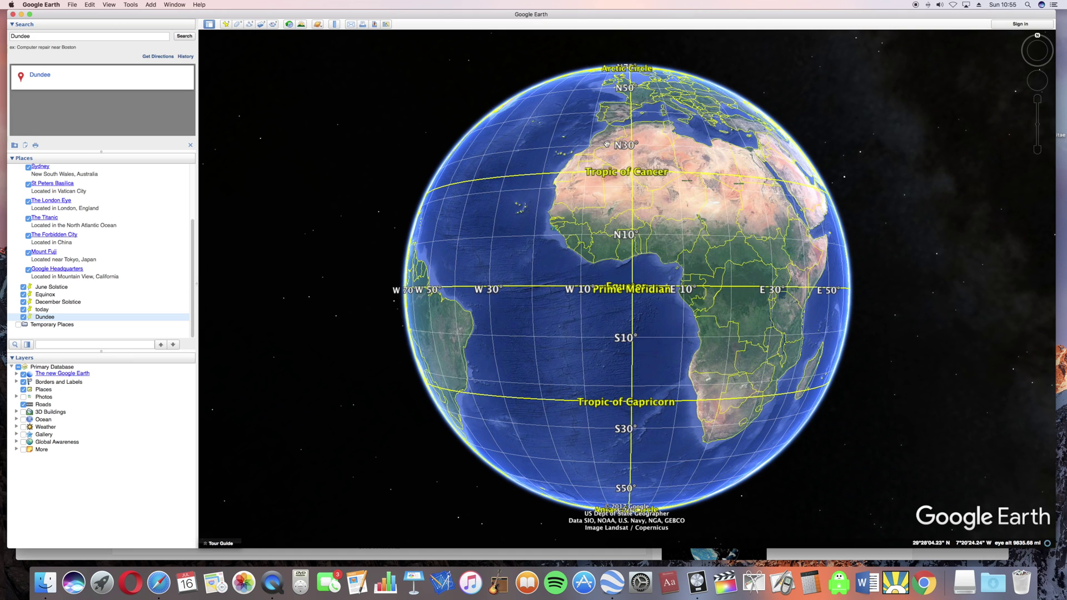
{"action": "left_click_drag", "start_coordinate": [647, 147], "coordinate": [646, 269]}
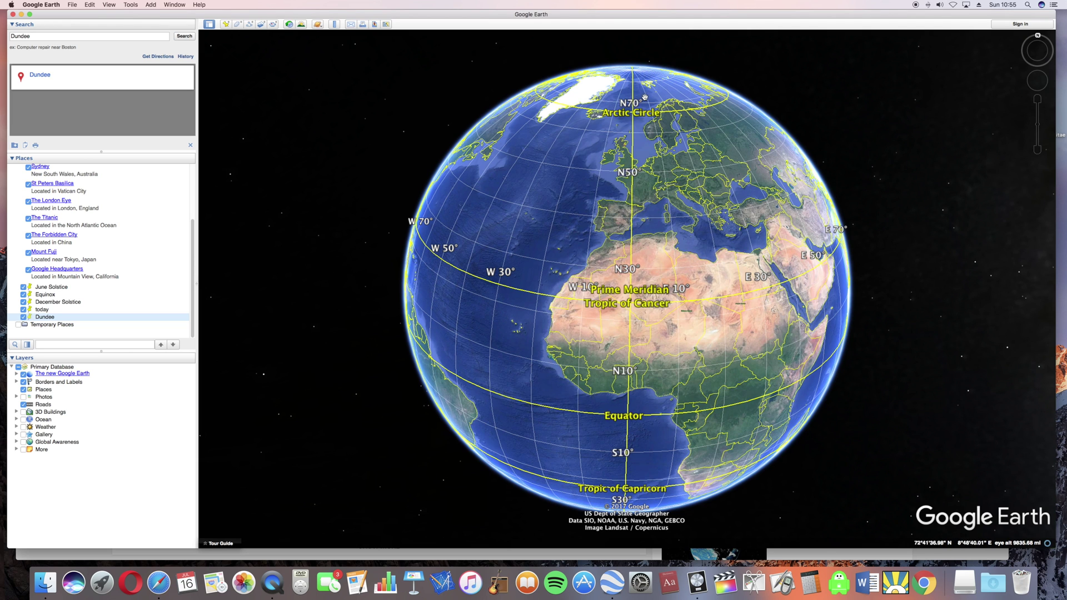
{"action": "key", "text": "Down"}
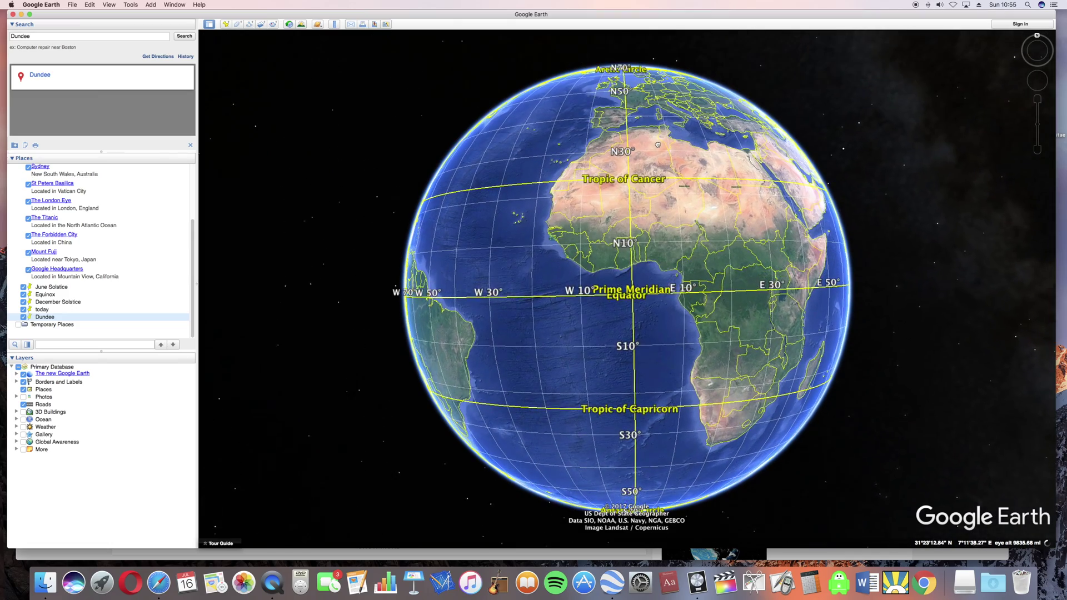
{"action": "left_click_drag", "start_coordinate": [638, 349], "coordinate": [627, 218]}
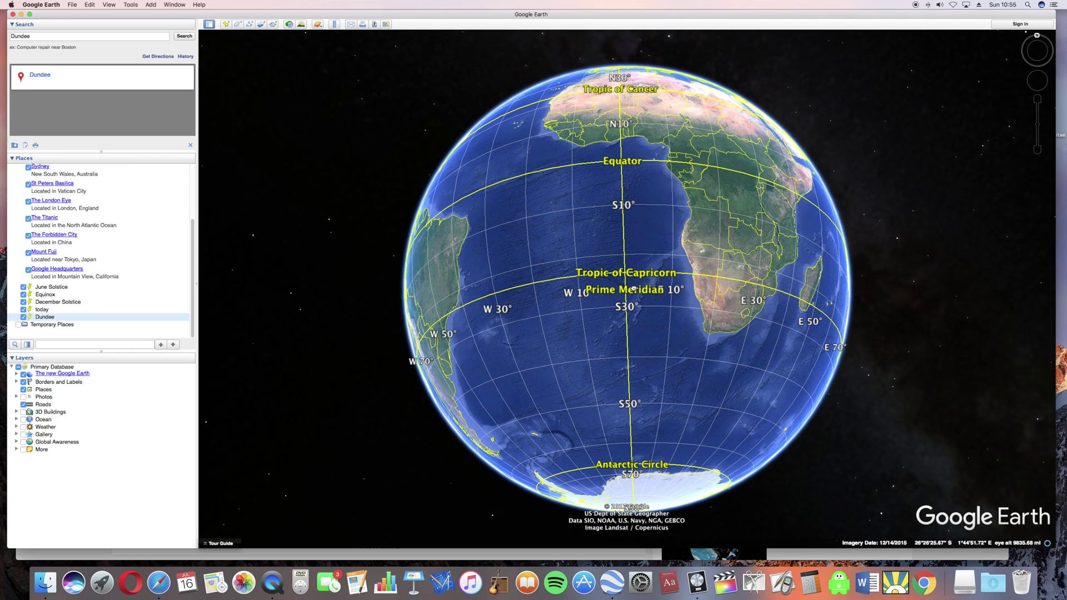
{"action": "left_click_drag", "start_coordinate": [633, 288], "coordinate": [632, 277]}
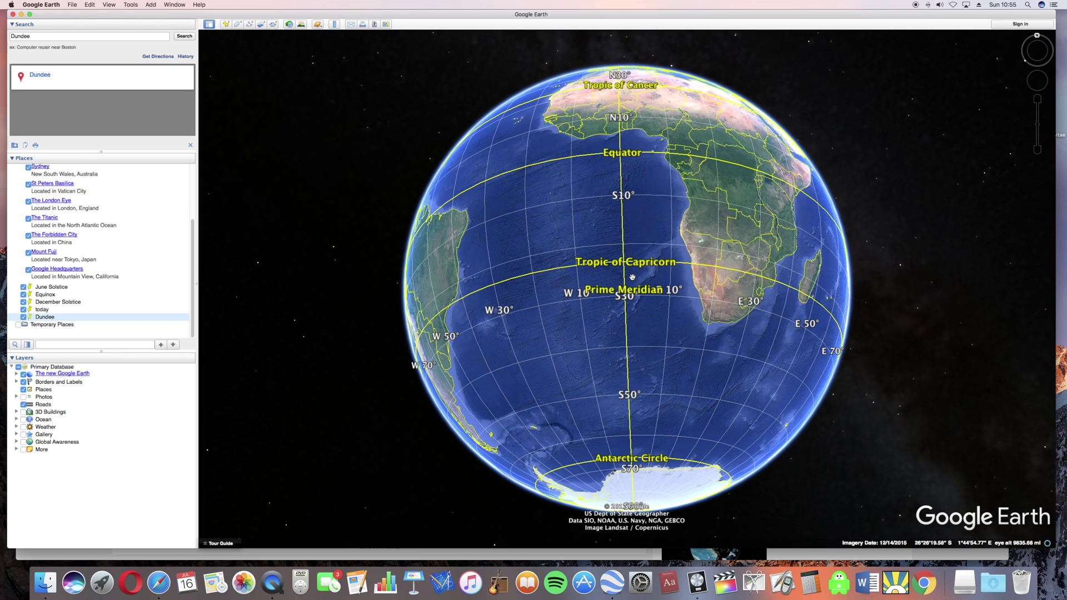
{"action": "left_click_drag", "start_coordinate": [633, 277], "coordinate": [642, 388]}
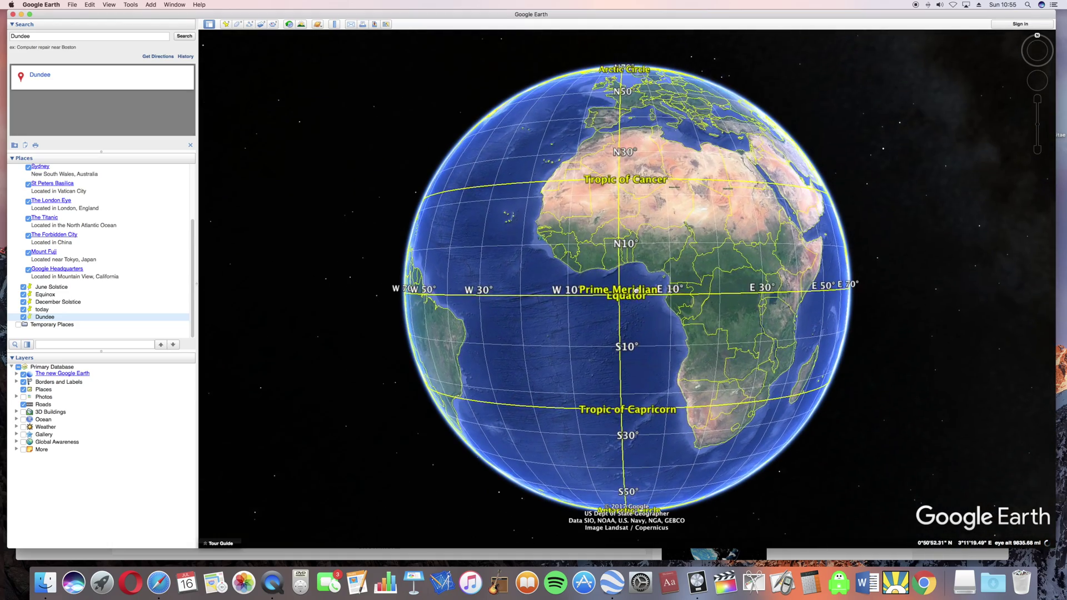
Zoom and re-level the globe, then rotate it north until Europe, Greenland and the Arctic Circle show
{"action": "scroll", "coordinate": [638, 284], "scroll_direction": "down", "scroll_amount": 3}
{"action": "scroll", "coordinate": [638, 284], "scroll_direction": "up", "scroll_amount": 3}
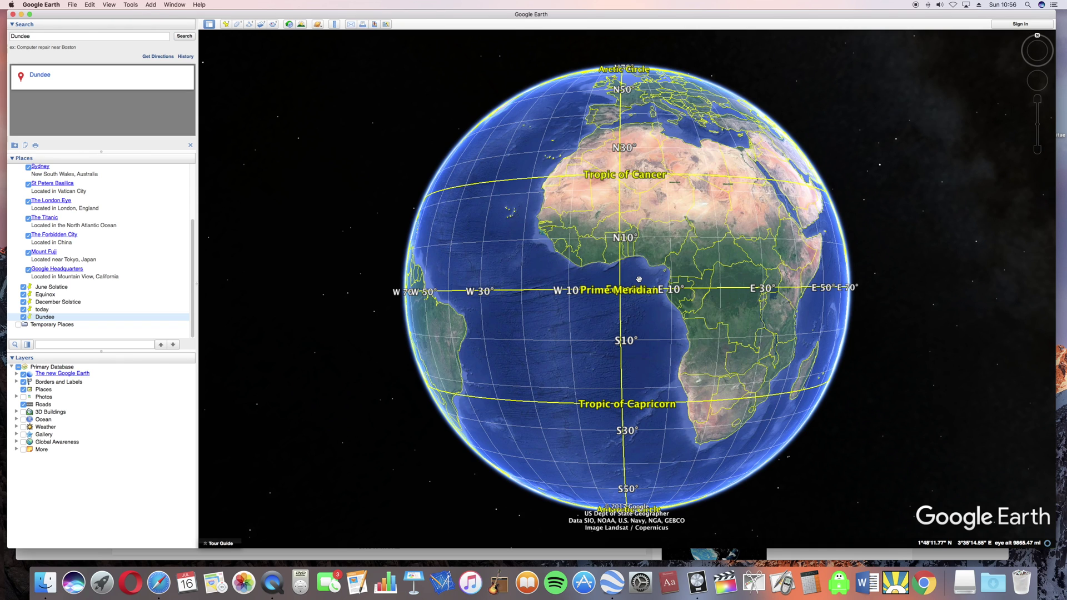
{"action": "left_click_drag", "start_coordinate": [624, 186], "coordinate": [622, 151]}
{"action": "left_click_drag", "start_coordinate": [631, 201], "coordinate": [631, 228]}
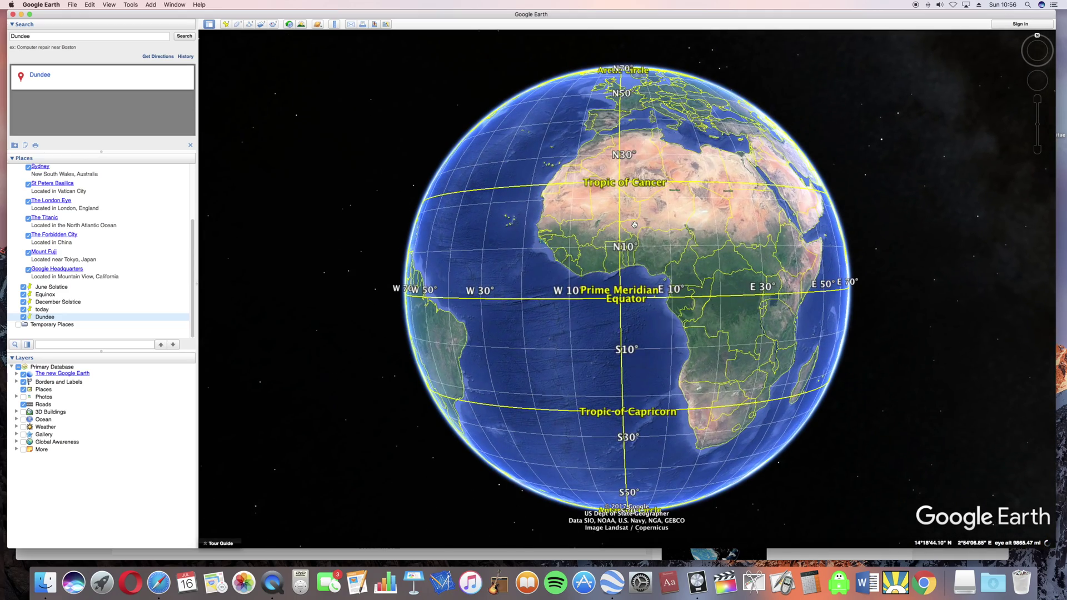
{"action": "left_click_drag", "start_coordinate": [631, 228], "coordinate": [641, 223]}
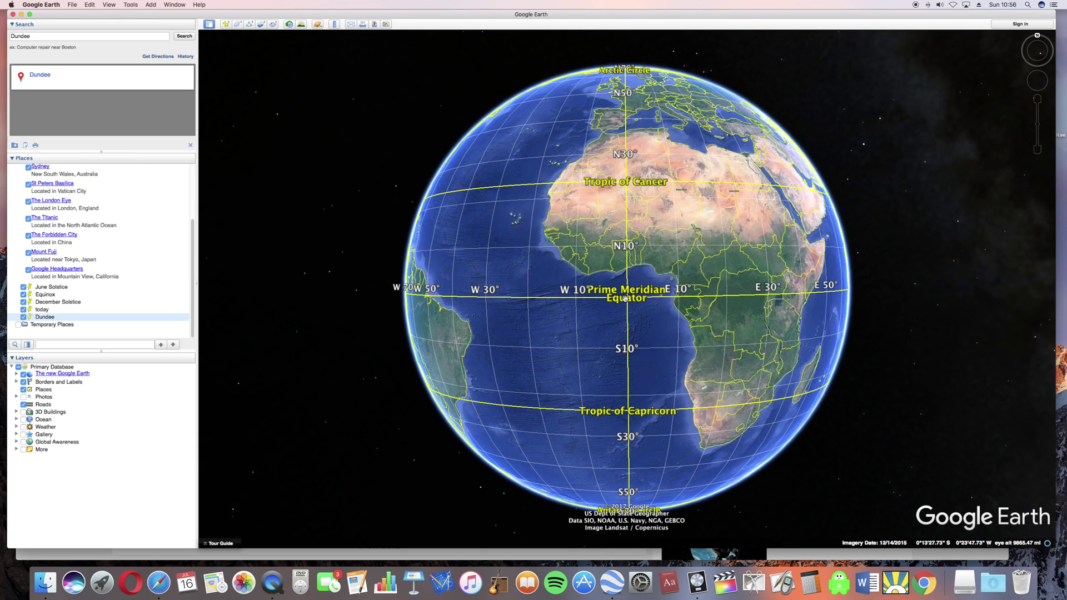
{"action": "key", "text": "Up"}
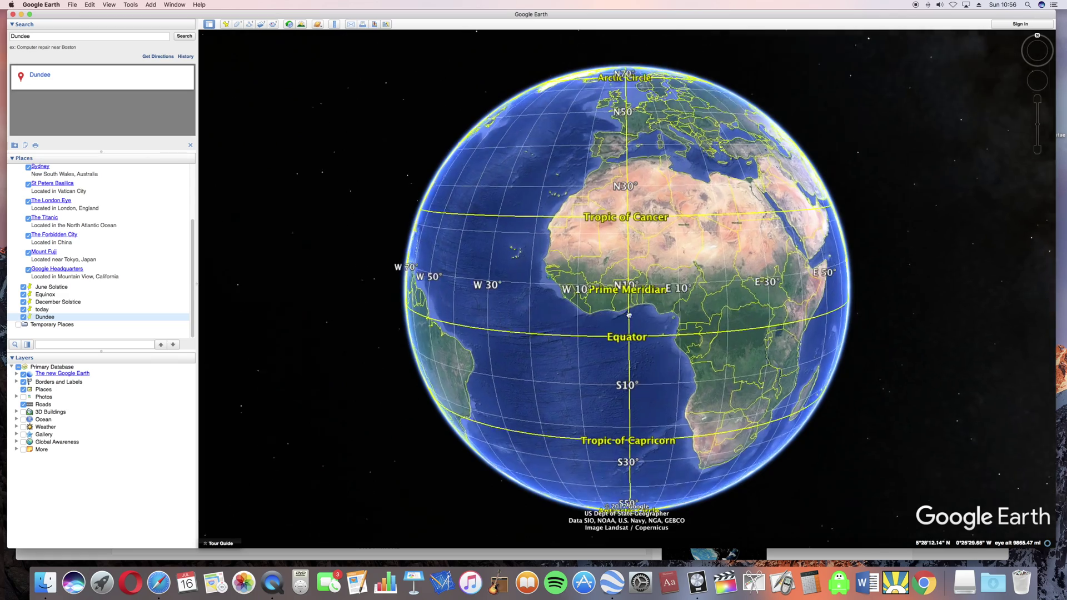
{"action": "key", "text": "Up"}
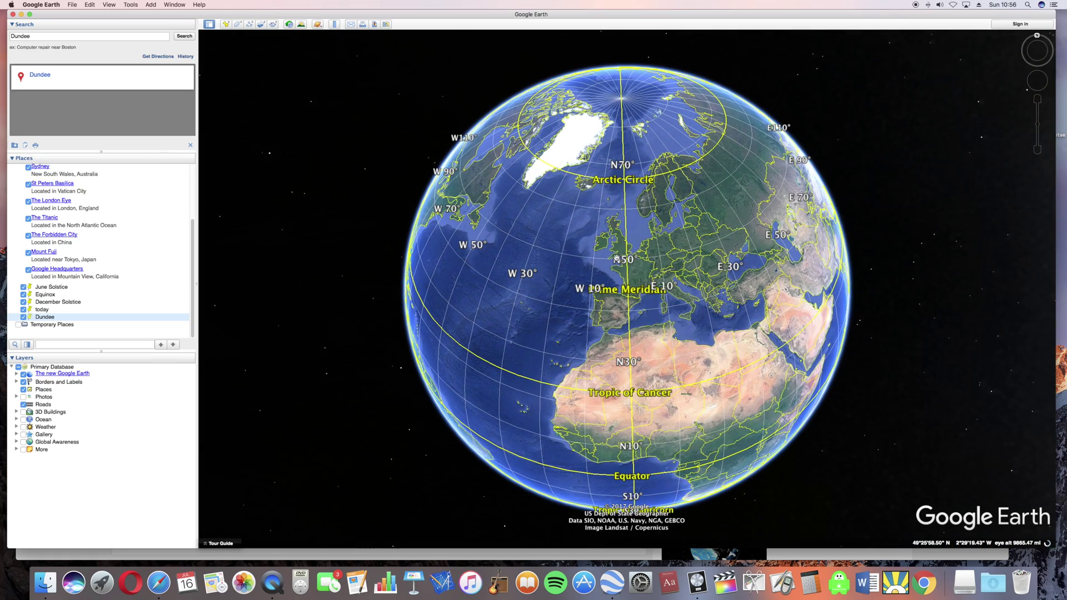
Fly to the saved Dundee placemark and open the Ruler, measuring in Miles
{"action": "double_click", "coordinate": [44, 319]}
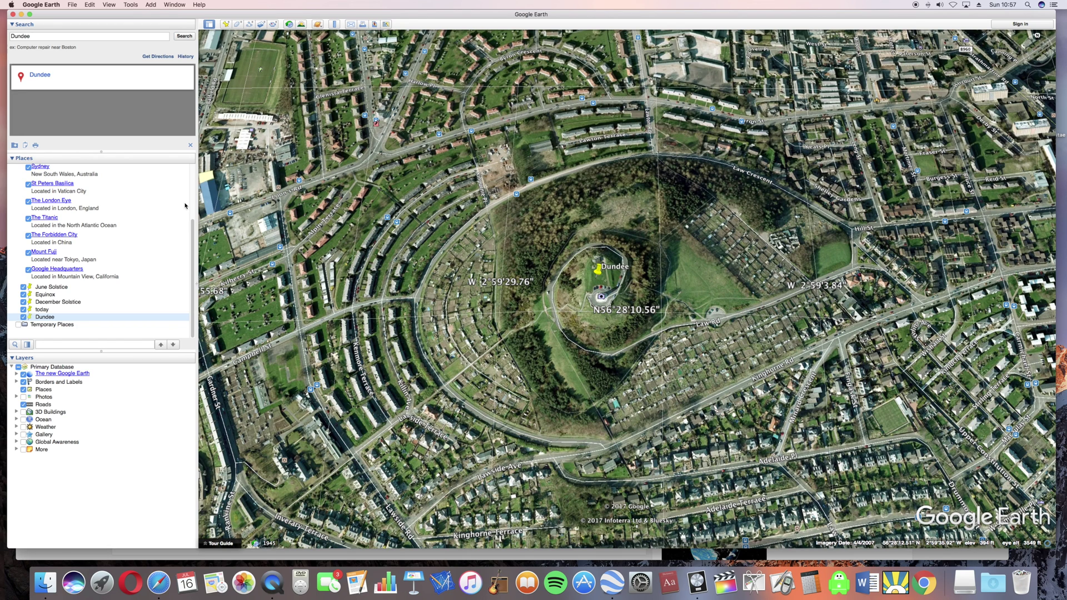
{"action": "left_click", "coordinate": [334, 24]}
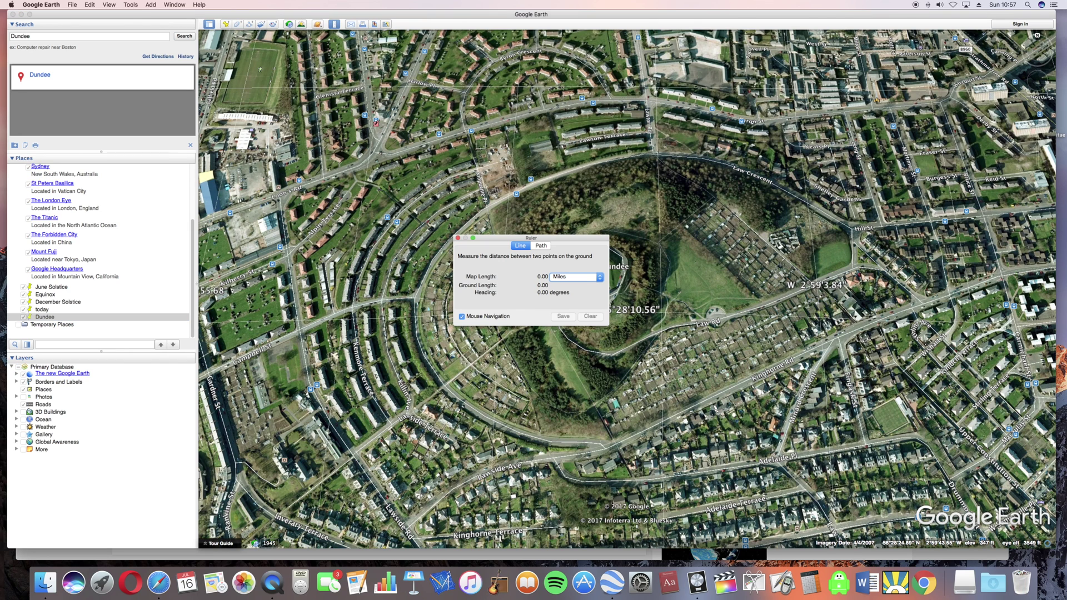
Draw a ruler line from Dundee to the June Solstice point: 6,281.42 miles, heading 42.25°
{"action": "left_click_drag", "start_coordinate": [555, 239], "coordinate": [454, 203]}
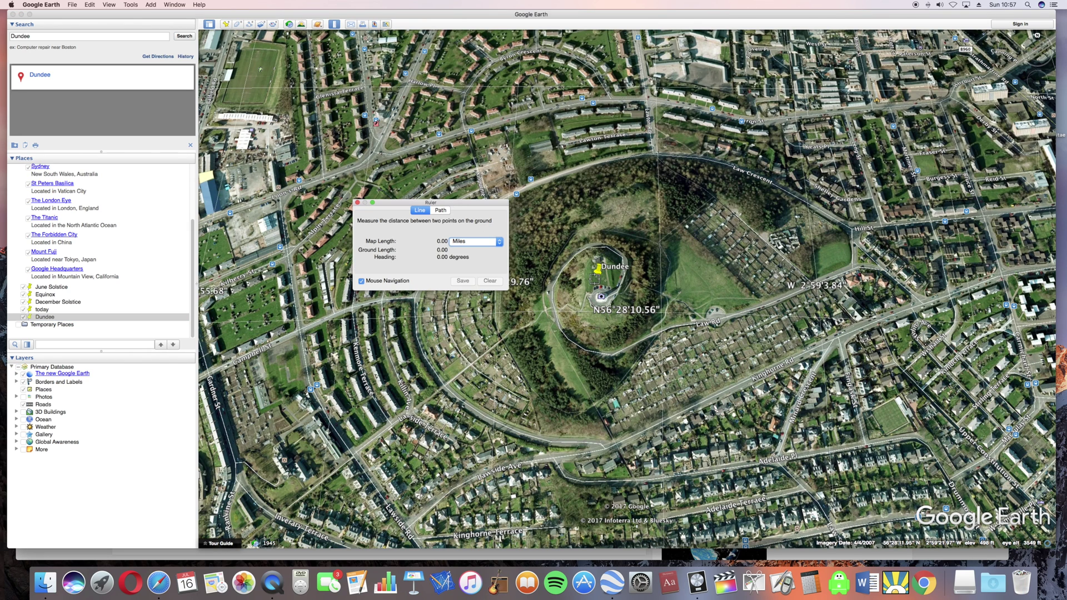
{"action": "left_click", "coordinate": [599, 276]}
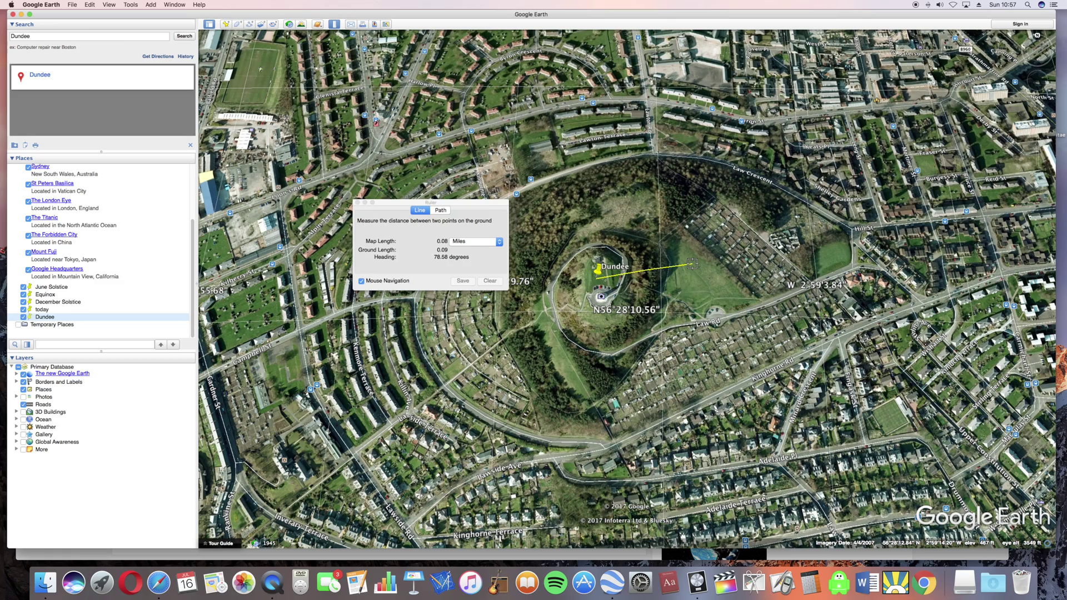
{"action": "double_click", "coordinate": [54, 287]}
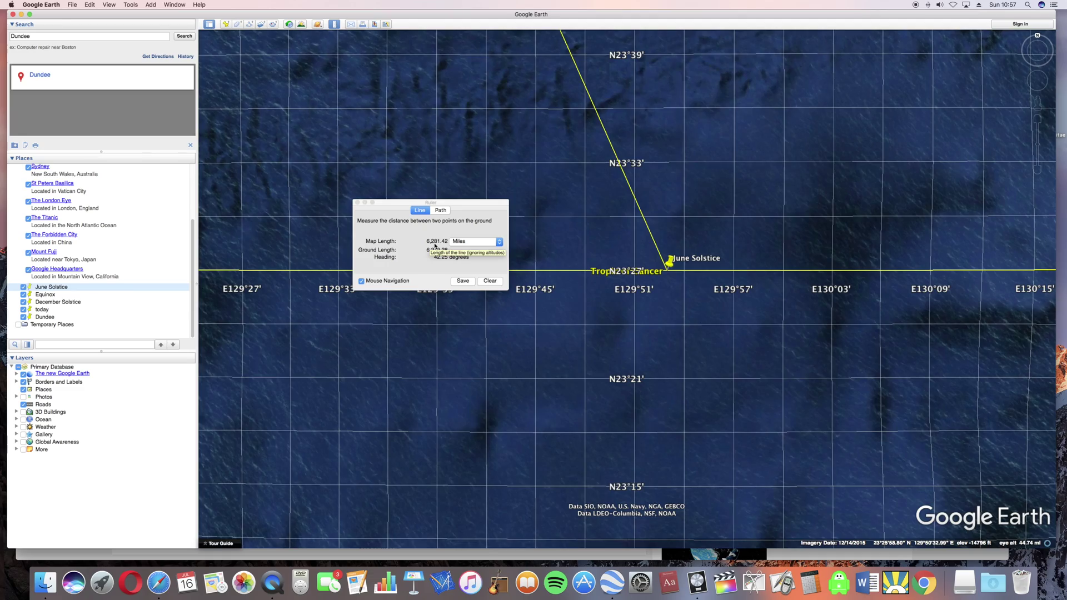
{"action": "double_click", "coordinate": [49, 318]}
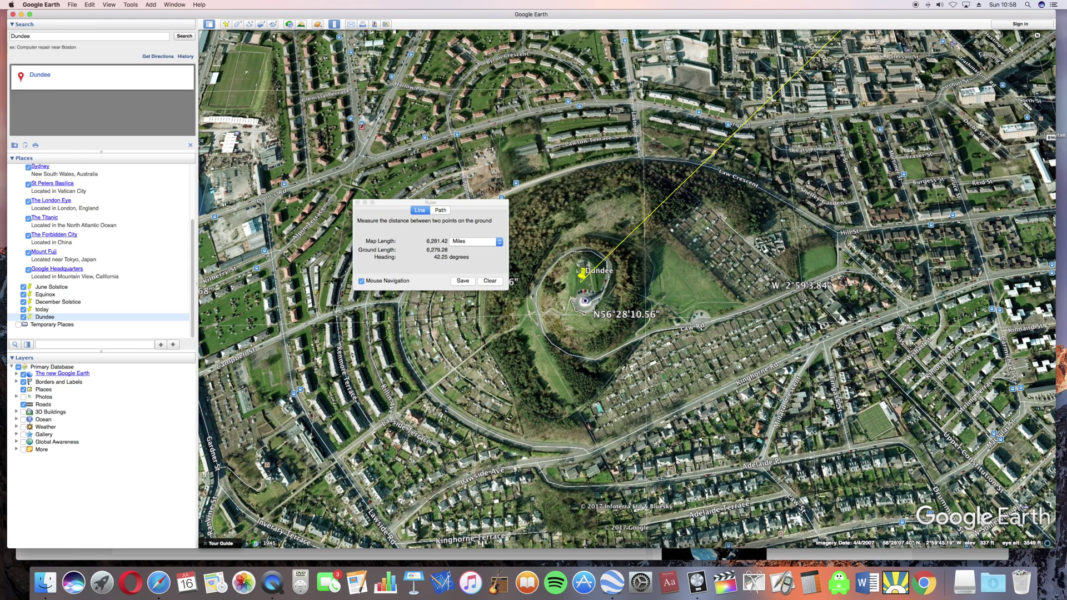
In Safari, review Dundee's June 2017 sunrise and sunset bearings table on timeanddate.com
{"action": "left_click", "coordinate": [28, 554]}
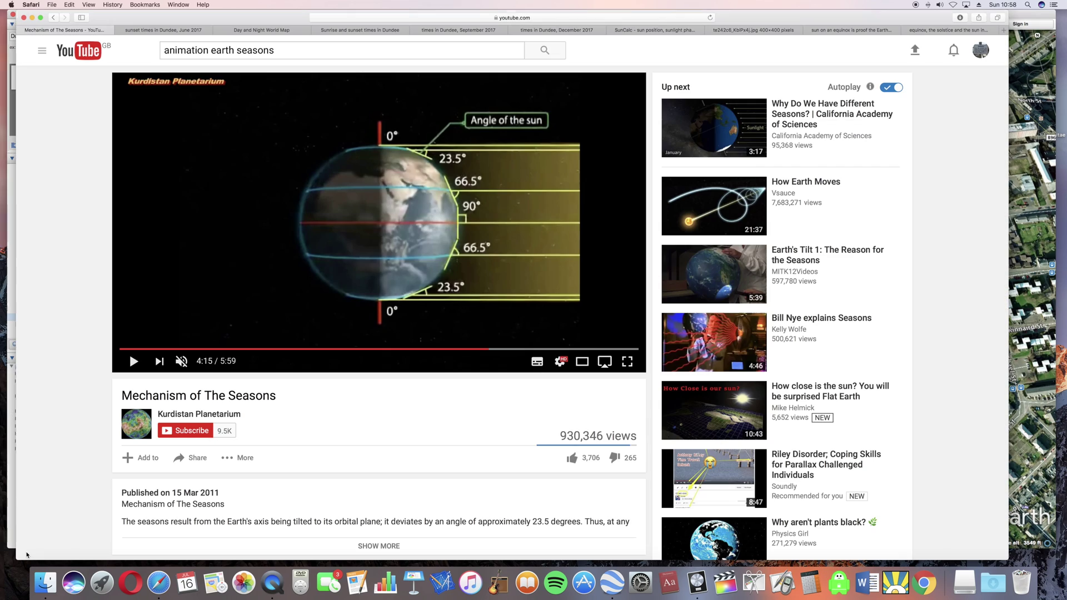
{"action": "left_click", "coordinate": [148, 31]}
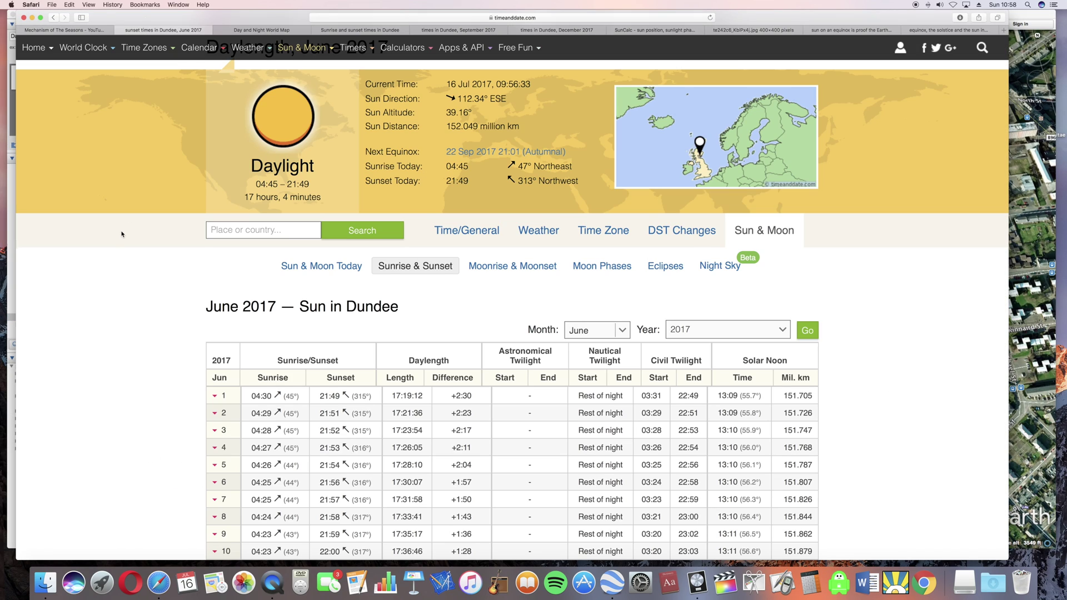
{"action": "scroll", "coordinate": [122, 234], "scroll_direction": "down", "scroll_amount": 5}
{"action": "scroll", "coordinate": [122, 234], "scroll_direction": "up", "scroll_amount": 1}
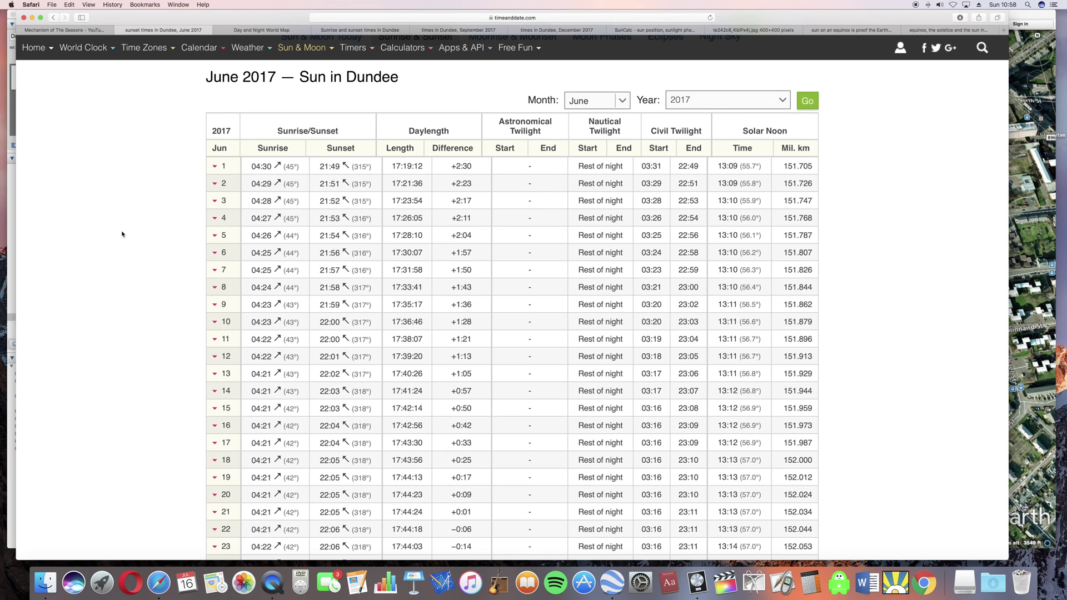
{"action": "scroll", "coordinate": [122, 234], "scroll_direction": "down", "scroll_amount": 3}
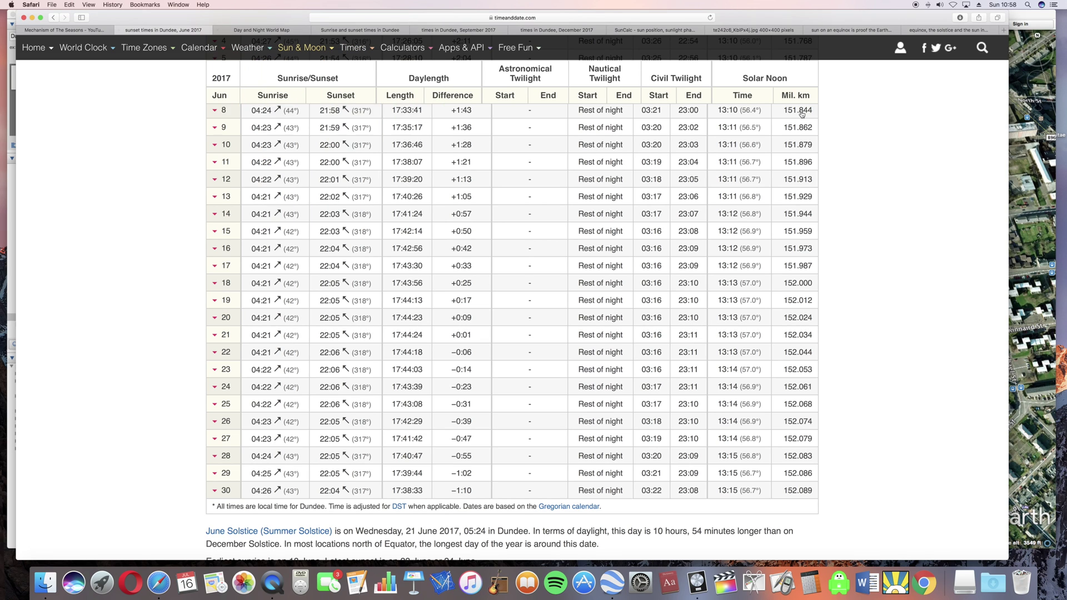
Check the sun's current zenith at 21°18' N, 45°31' E, then return to Google Earth
{"action": "left_click", "coordinate": [283, 30]}
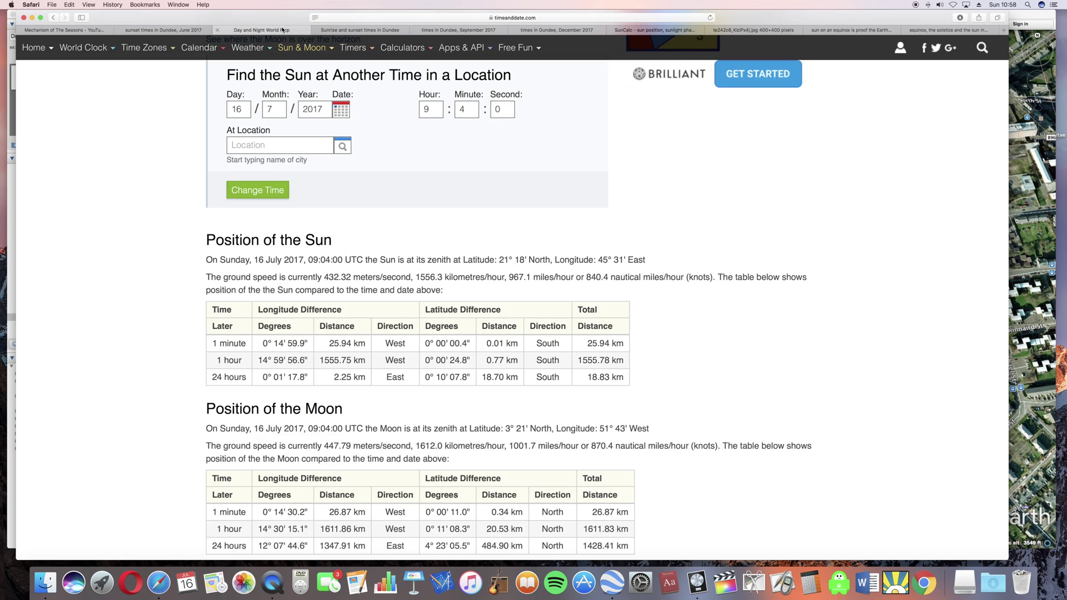
{"action": "scroll", "coordinate": [76, 199], "scroll_direction": "down", "scroll_amount": 2}
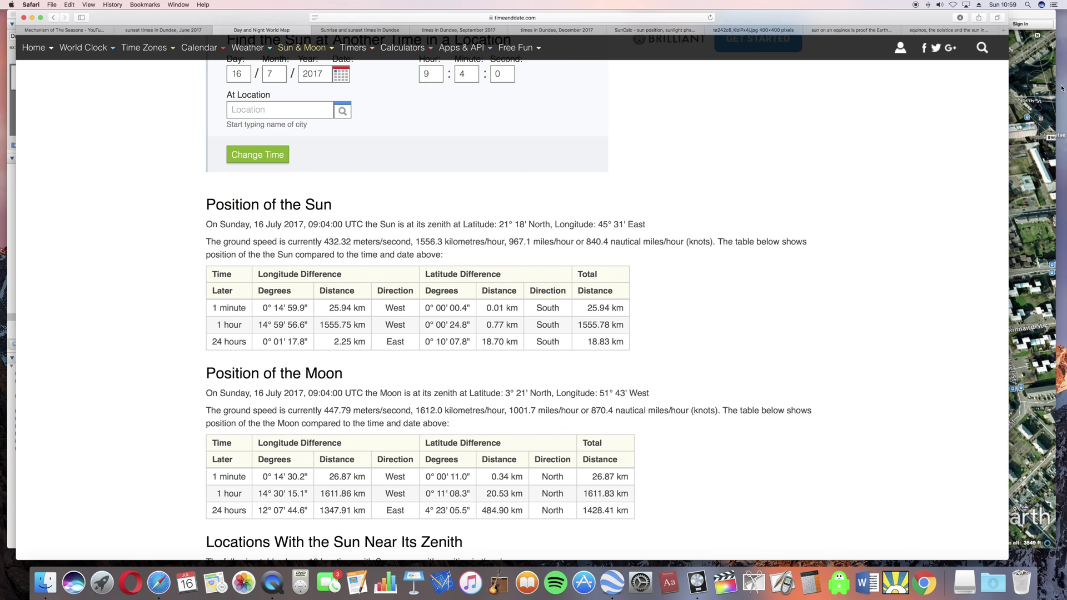
{"action": "left_click", "coordinate": [1025, 21]}
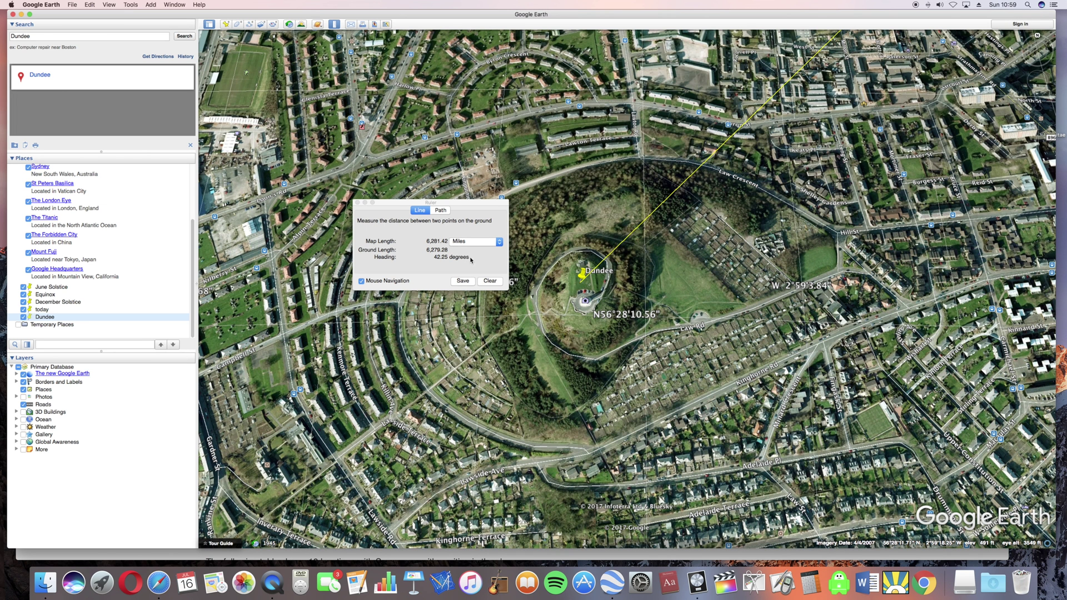
Measure Dundee to the 'today' placemark east of Taiwan, reset north and zoom out: 6,279.71 miles at 47.38°
{"action": "left_click", "coordinate": [583, 294]}
{"action": "left_click", "coordinate": [558, 297]}
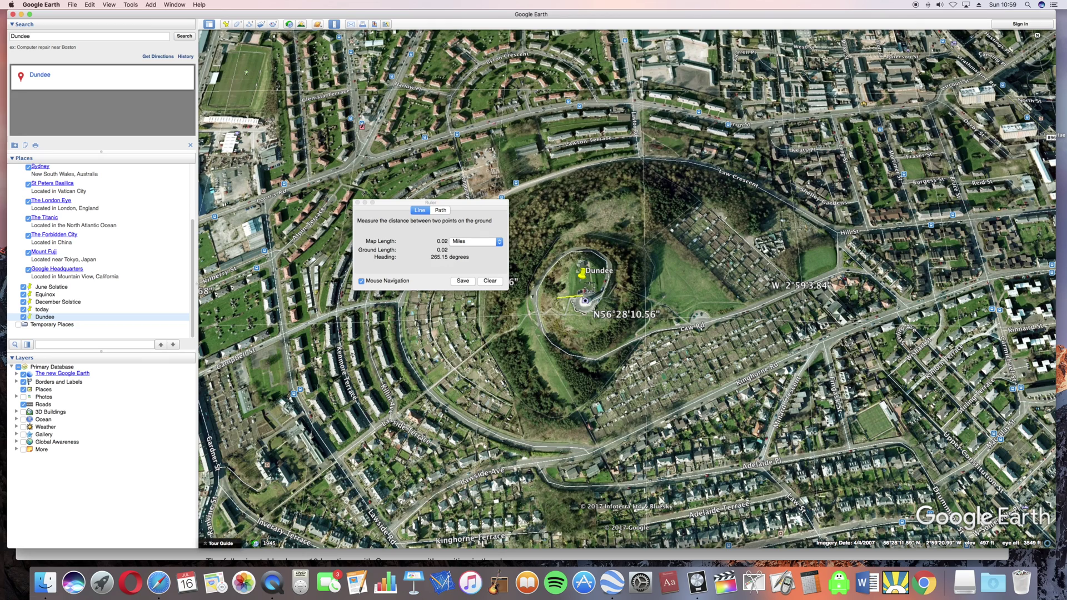
{"action": "left_click", "coordinate": [579, 283]}
{"action": "double_click", "coordinate": [42, 310]}
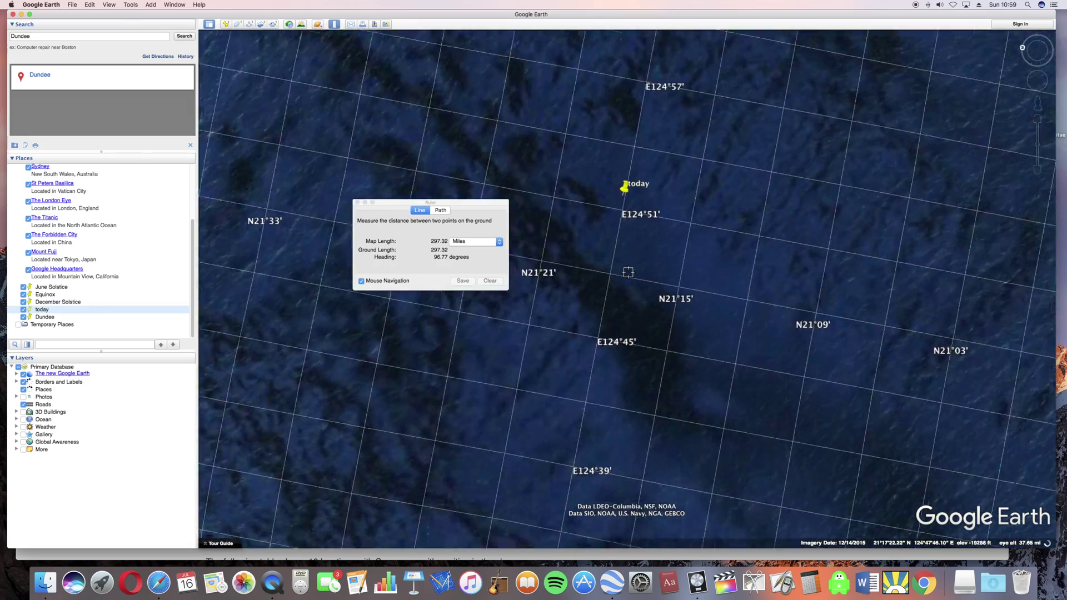
{"action": "left_click", "coordinate": [1026, 47]}
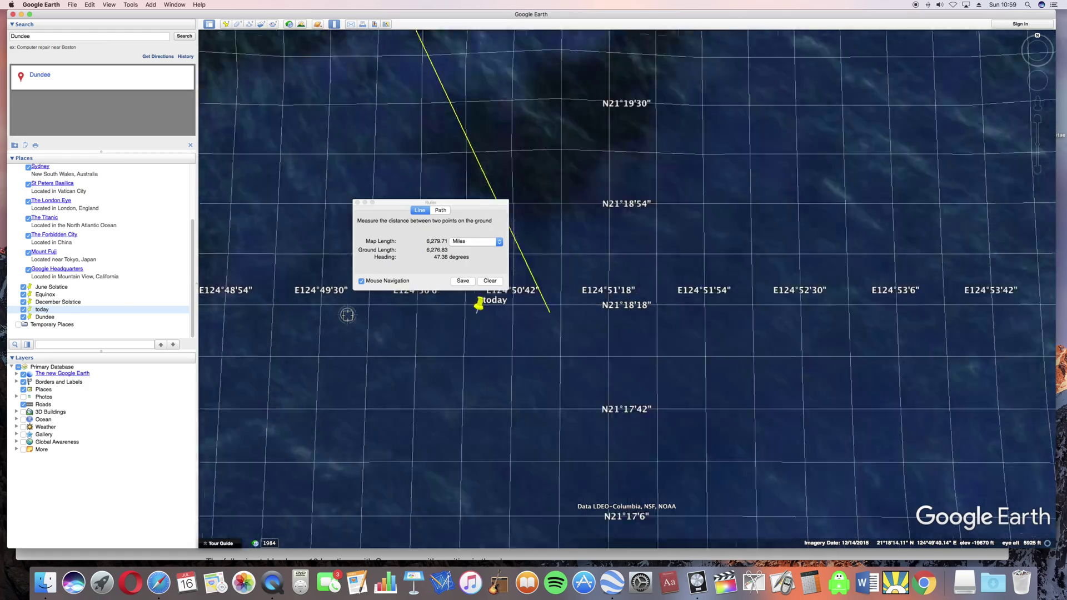
{"action": "scroll", "coordinate": [347, 315], "scroll_direction": "down", "scroll_amount": 10}
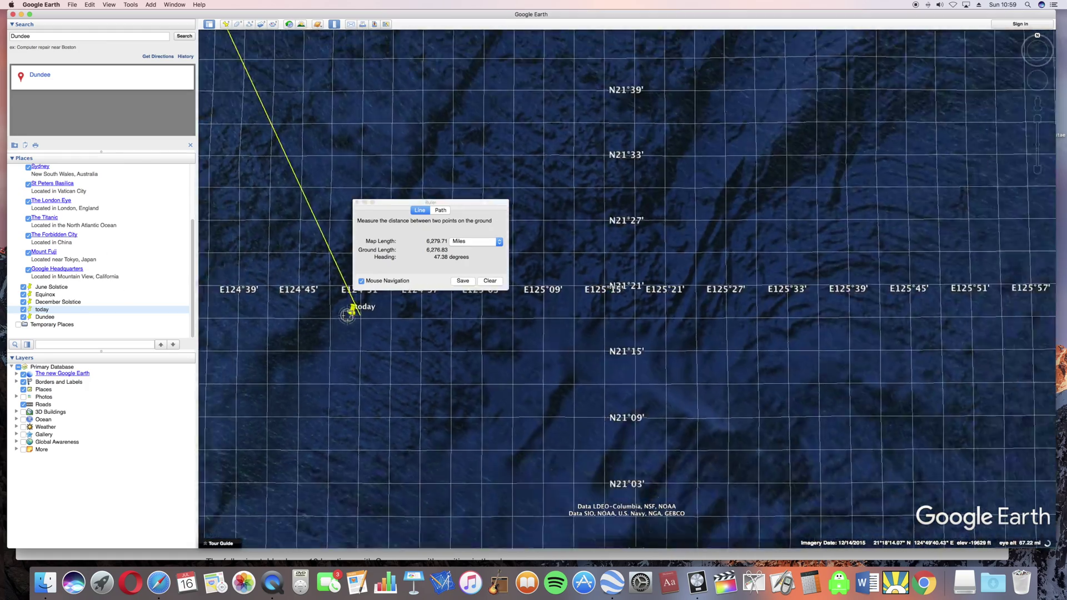
{"action": "scroll", "coordinate": [347, 315], "scroll_direction": "down", "scroll_amount": 10}
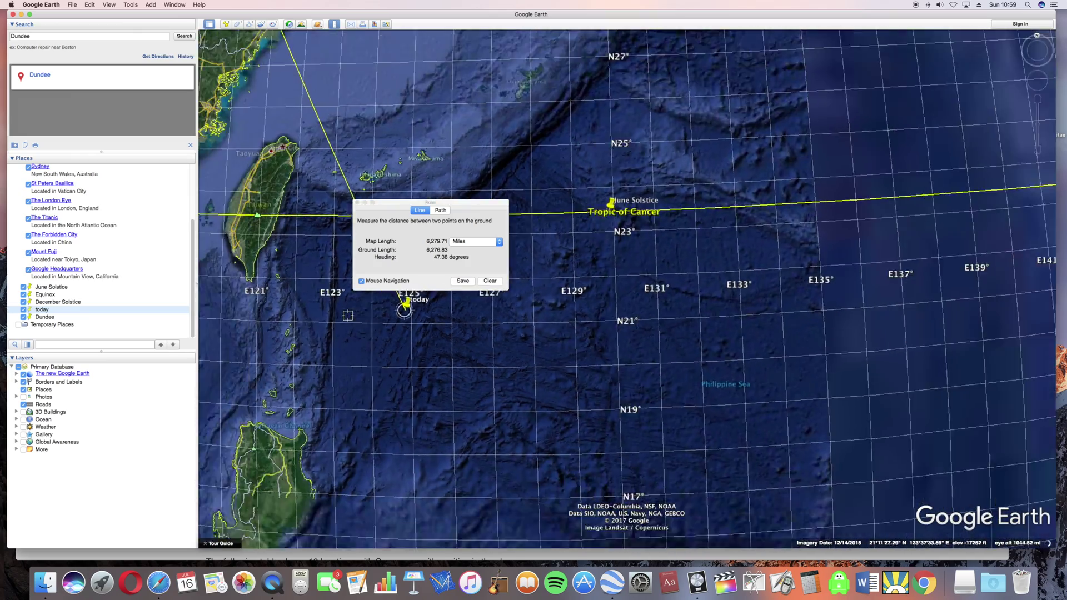
{"action": "scroll", "coordinate": [347, 315], "scroll_direction": "down", "scroll_amount": 5}
{"action": "left_click_drag", "start_coordinate": [404, 203], "coordinate": [603, 137]}
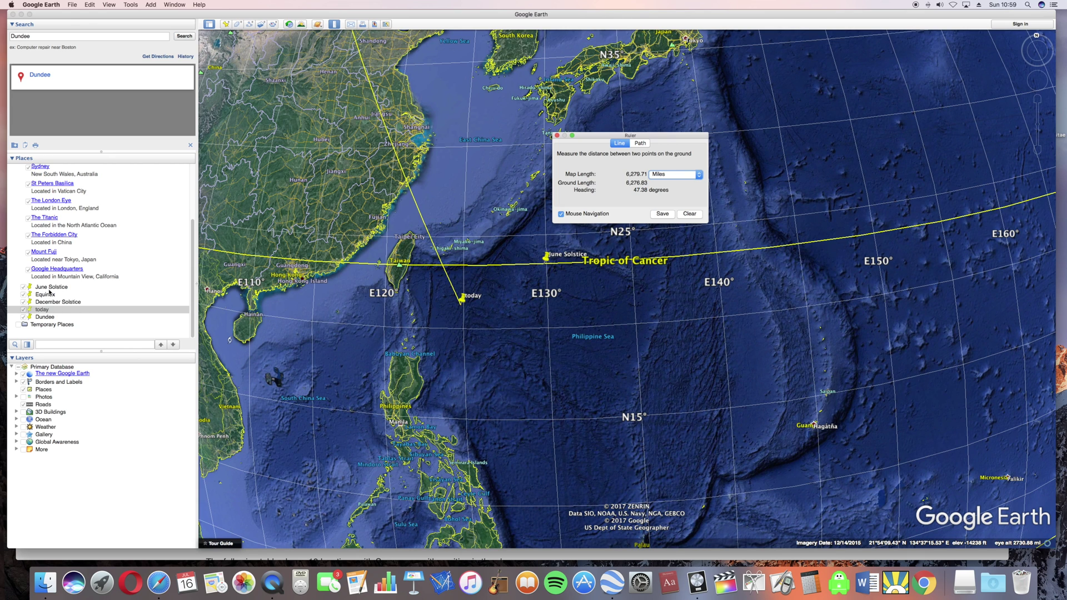
{"action": "left_click", "coordinate": [50, 317]}
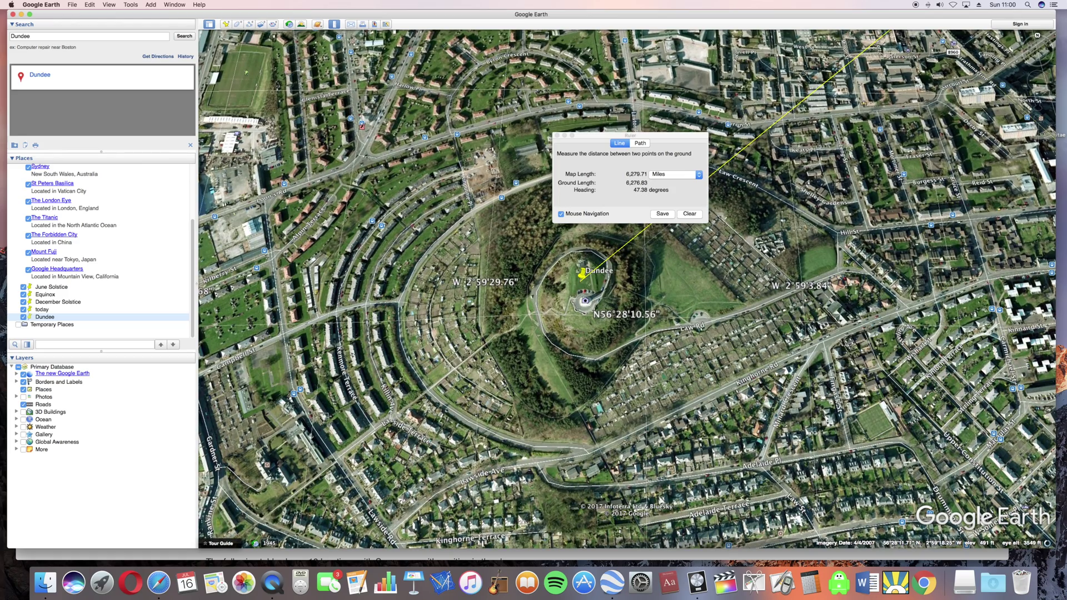
Switch back to Safari's Sun-position page showing the zenith at 21°18' N, 45°31' E
{"action": "left_click", "coordinate": [37, 558]}
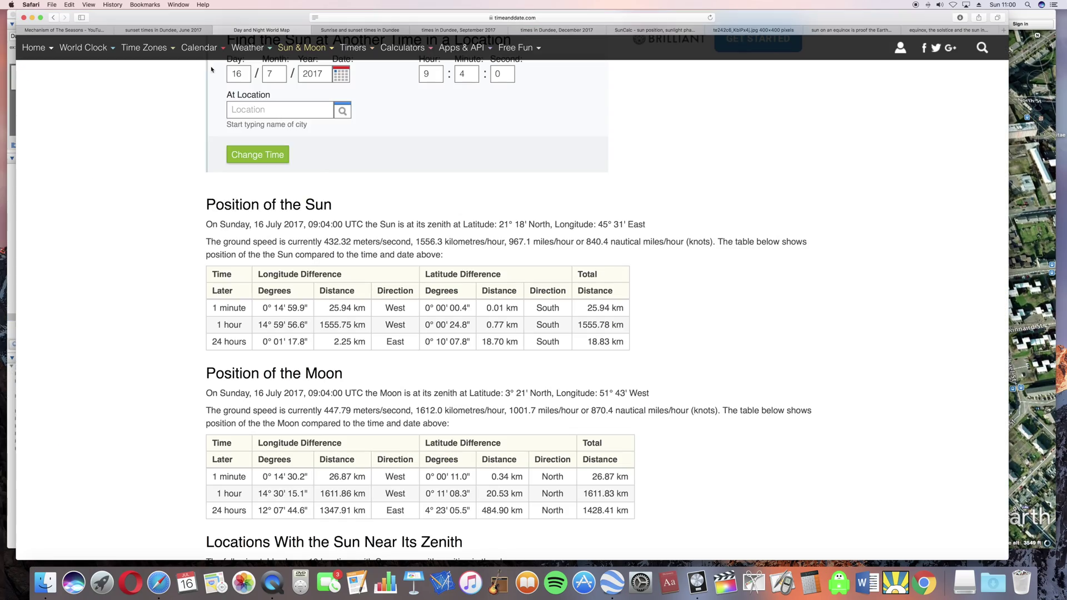
Find 16 July in Dundee's July 2017 table (sunrise 47°, sunset 313°), then return to Google Earth
{"action": "left_click", "coordinate": [360, 31]}
{"action": "scroll", "coordinate": [23, 264], "scroll_direction": "down", "scroll_amount": 5}
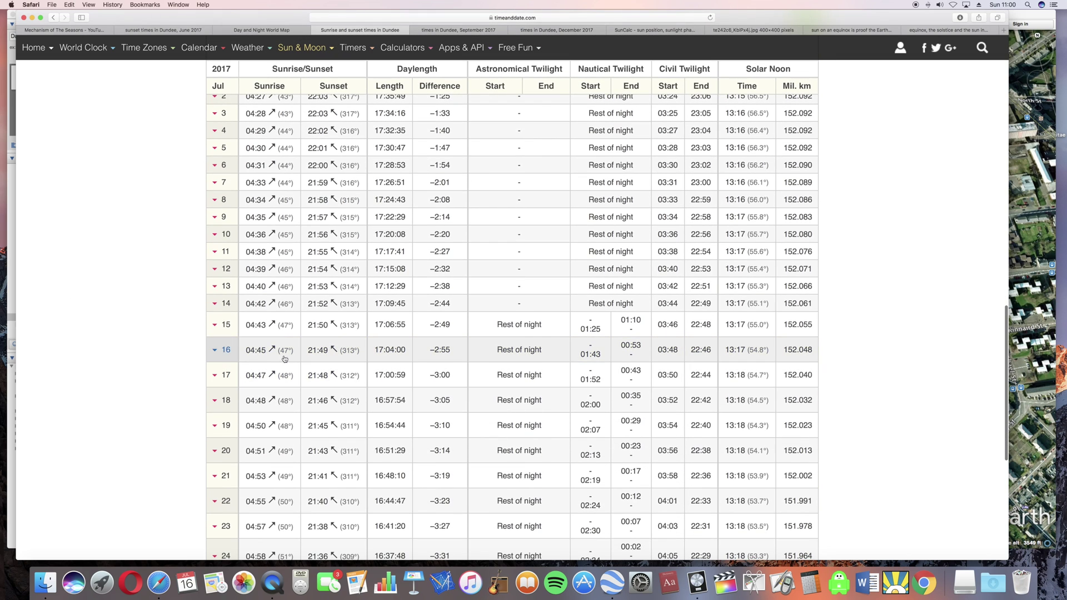
{"action": "left_click", "coordinate": [1020, 17]}
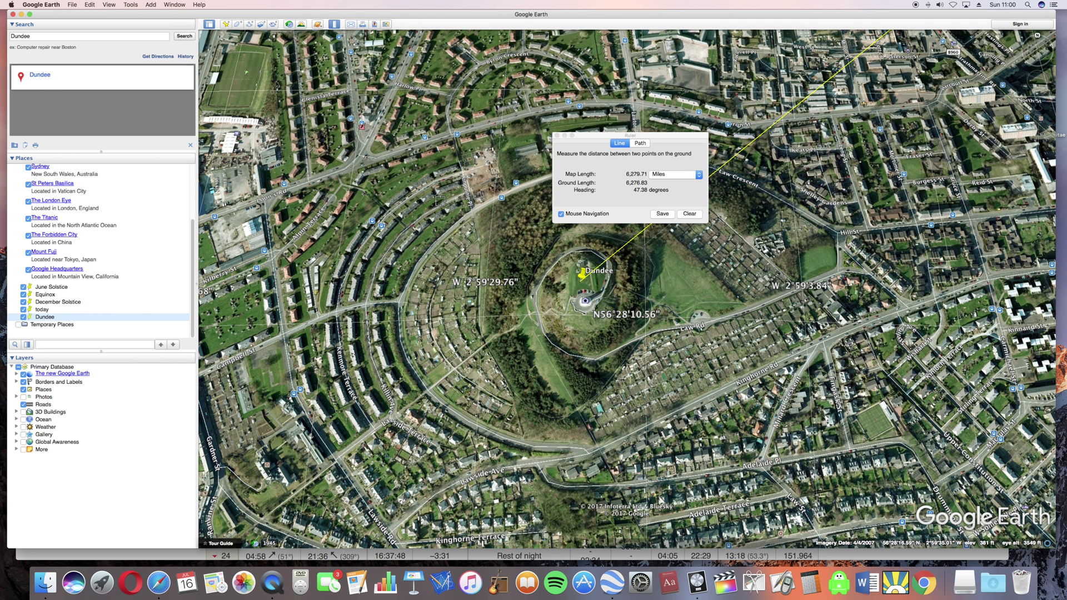
Draw a ruler line from the Dundee marker to the Equinox point: 6,280.33 miles, heading 88.65°
{"action": "left_click", "coordinate": [667, 337]}
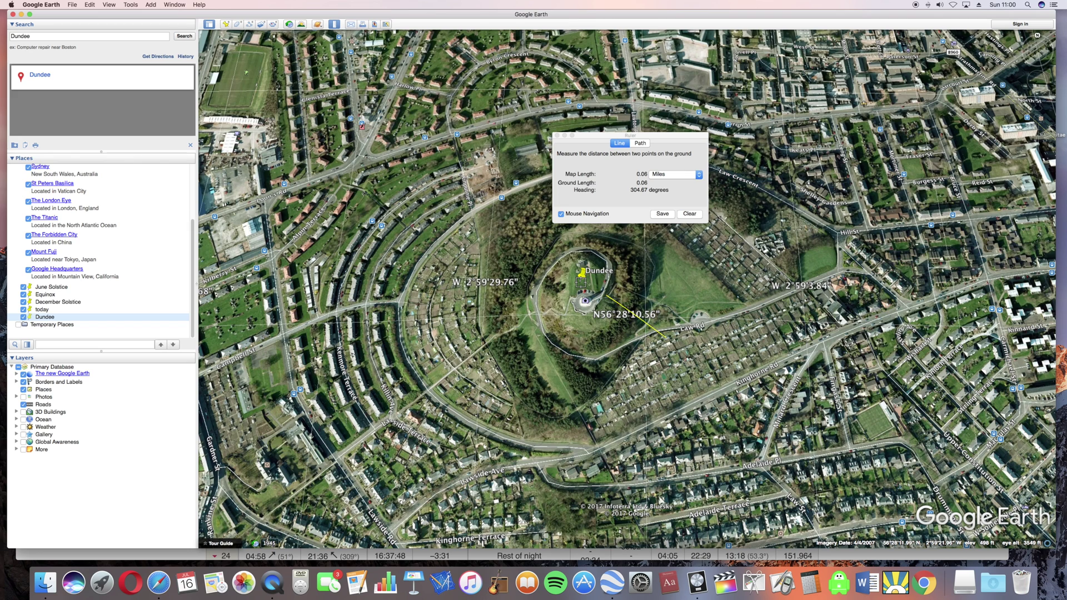
{"action": "left_click", "coordinate": [580, 283]}
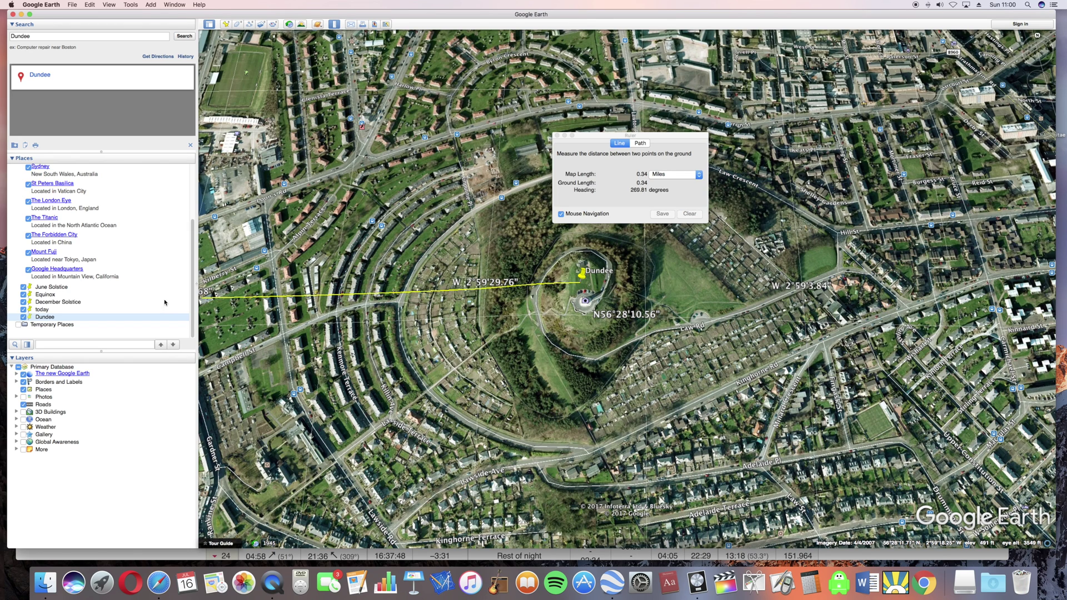
{"action": "double_click", "coordinate": [44, 294]}
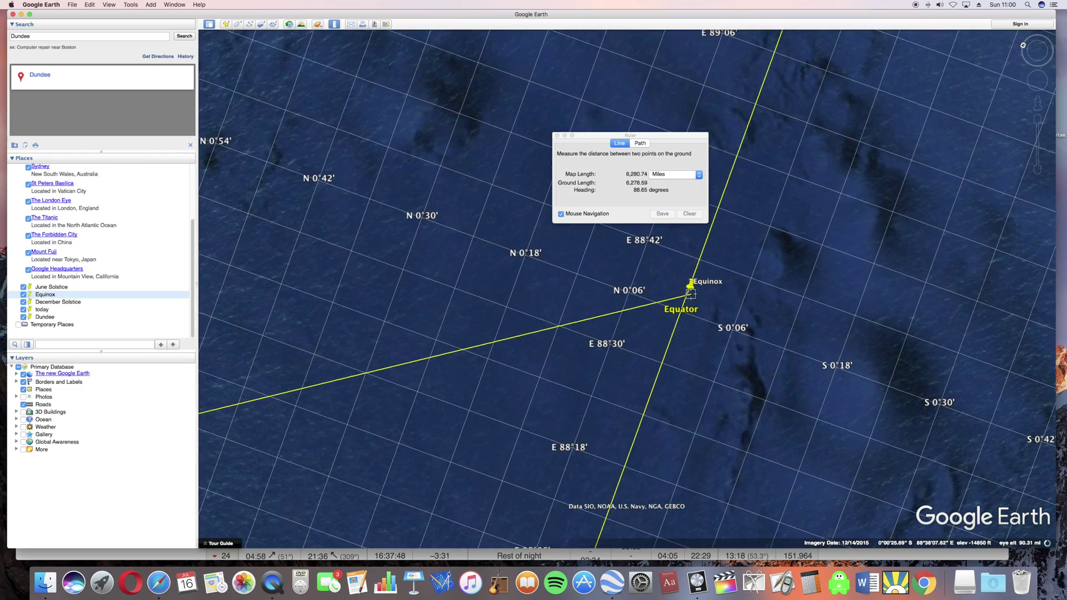
{"action": "left_click", "coordinate": [688, 292]}
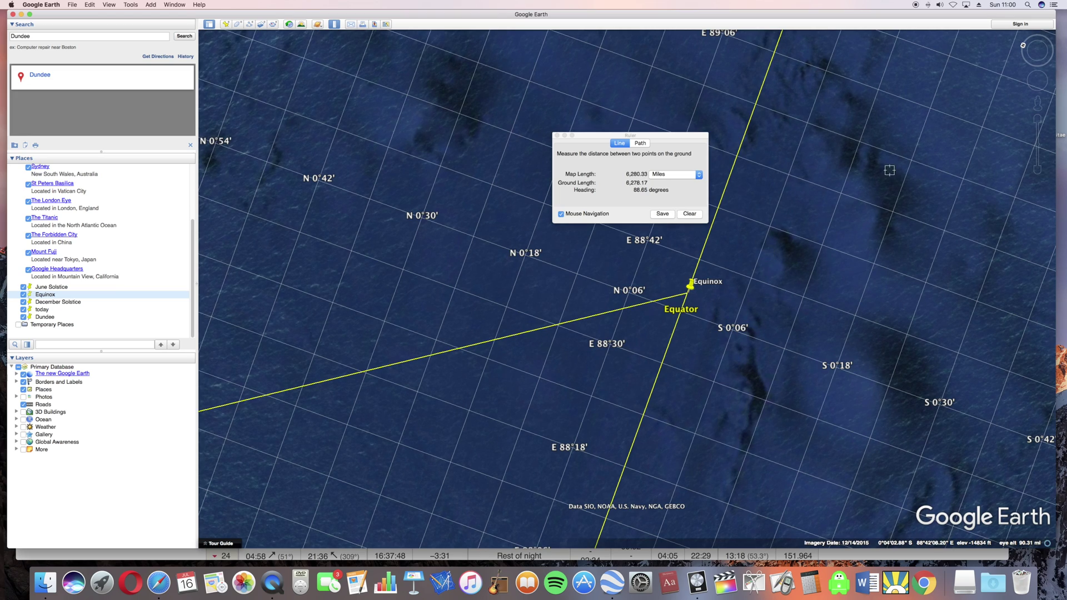
{"action": "left_click", "coordinate": [1025, 47]}
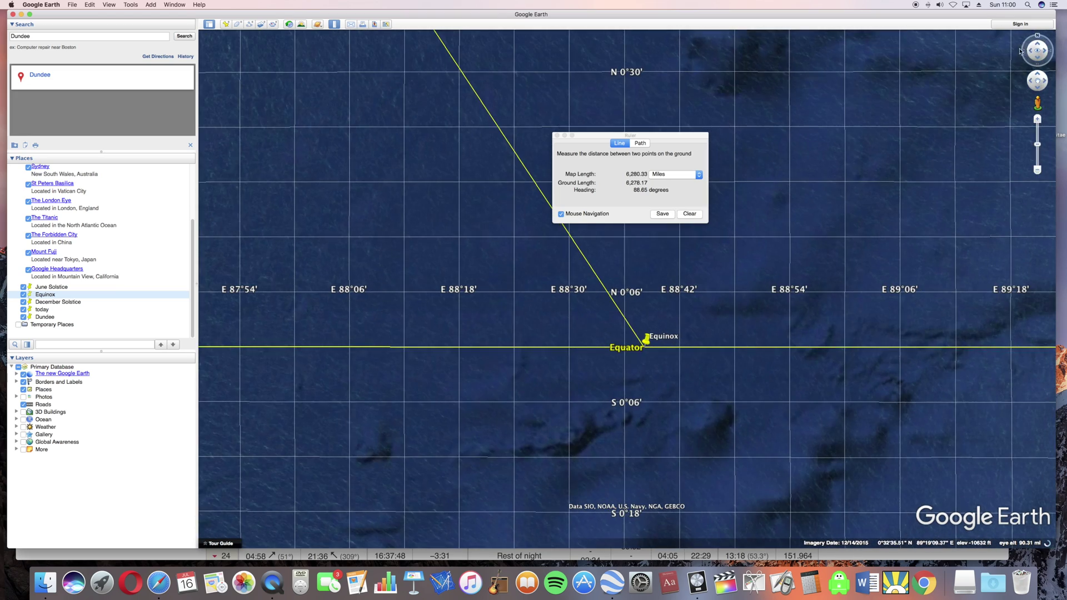
{"action": "left_click_drag", "start_coordinate": [669, 138], "coordinate": [719, 114]}
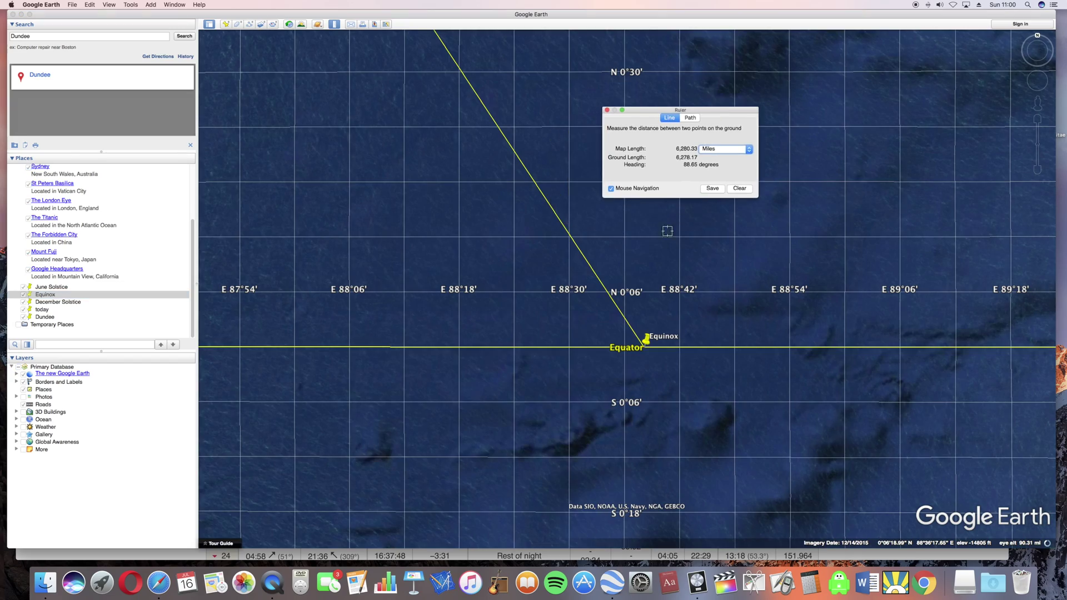
{"action": "scroll", "coordinate": [661, 284], "scroll_direction": "down", "scroll_amount": 10}
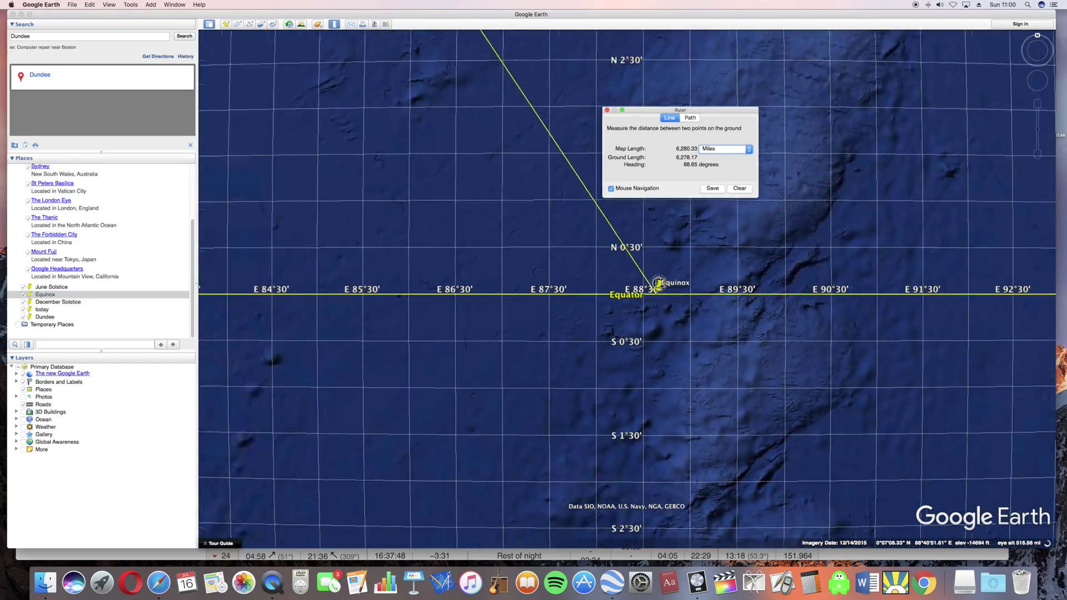
{"action": "scroll", "coordinate": [659, 282], "scroll_direction": "down", "scroll_amount": 10}
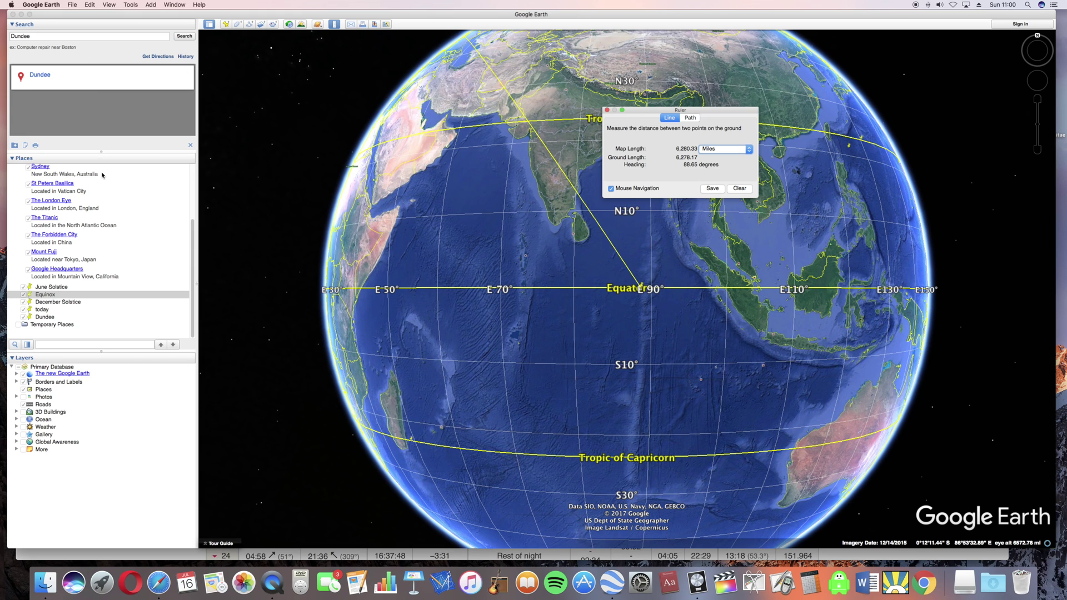
{"action": "double_click", "coordinate": [49, 317]}
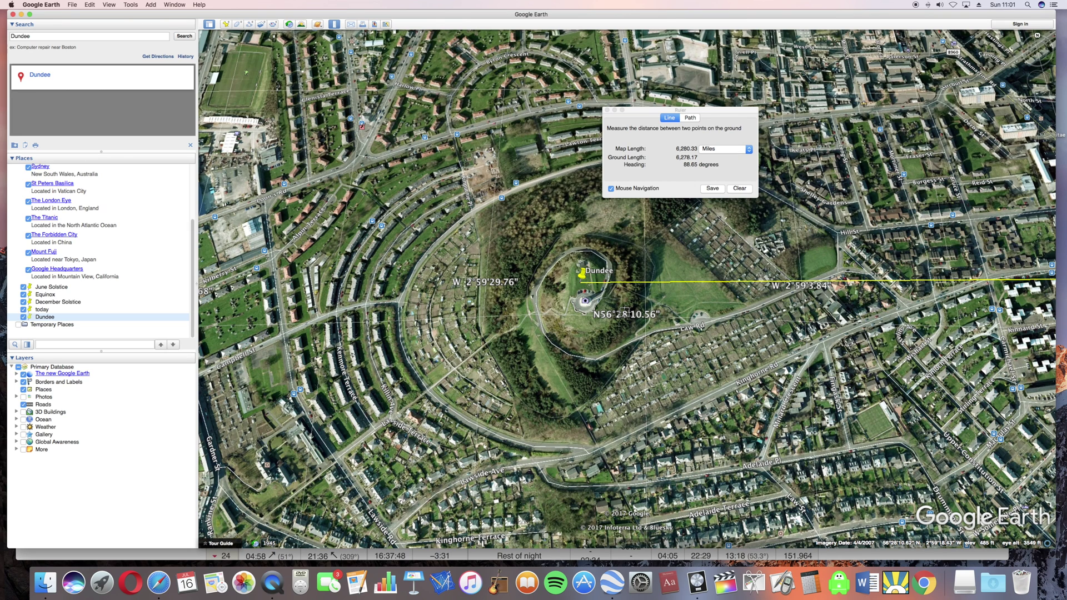
Replace the Equinox line by starting a new ruler line near the Dundee marker
{"action": "left_click", "coordinate": [638, 290]}
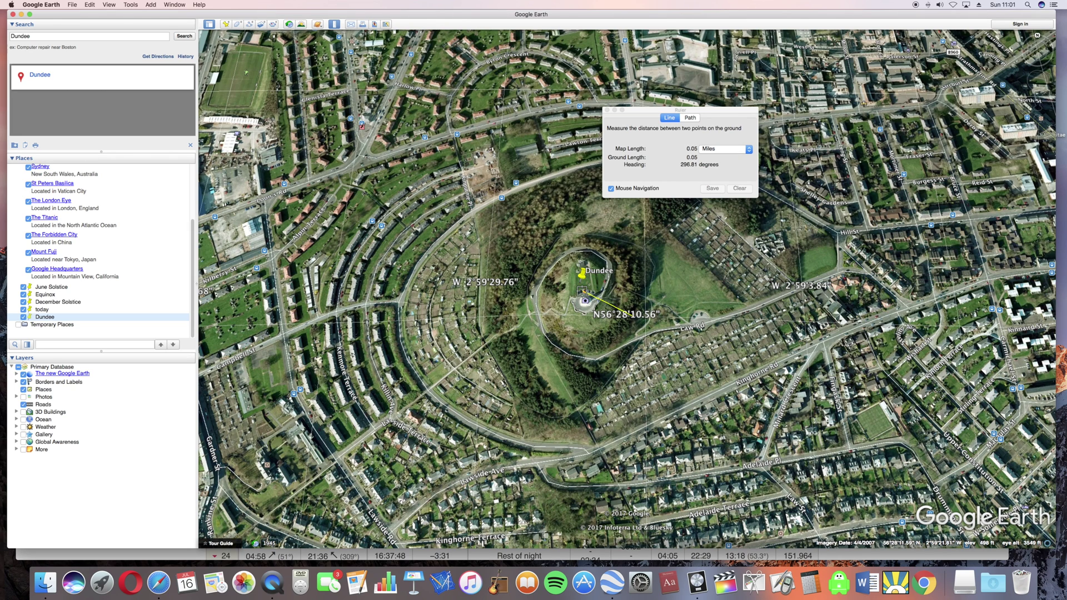
Run the ruler from the Dundee marker to the December Solstice placemark, giving 6,280.38 miles at heading 133.74°
{"action": "left_click", "coordinate": [581, 282]}
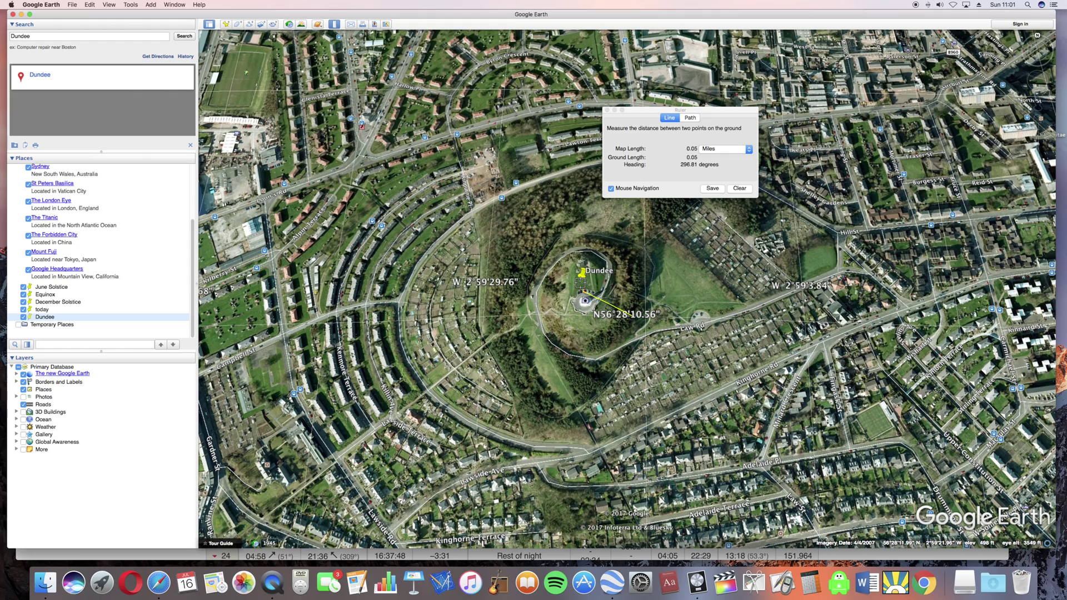
{"action": "double_click", "coordinate": [62, 303]}
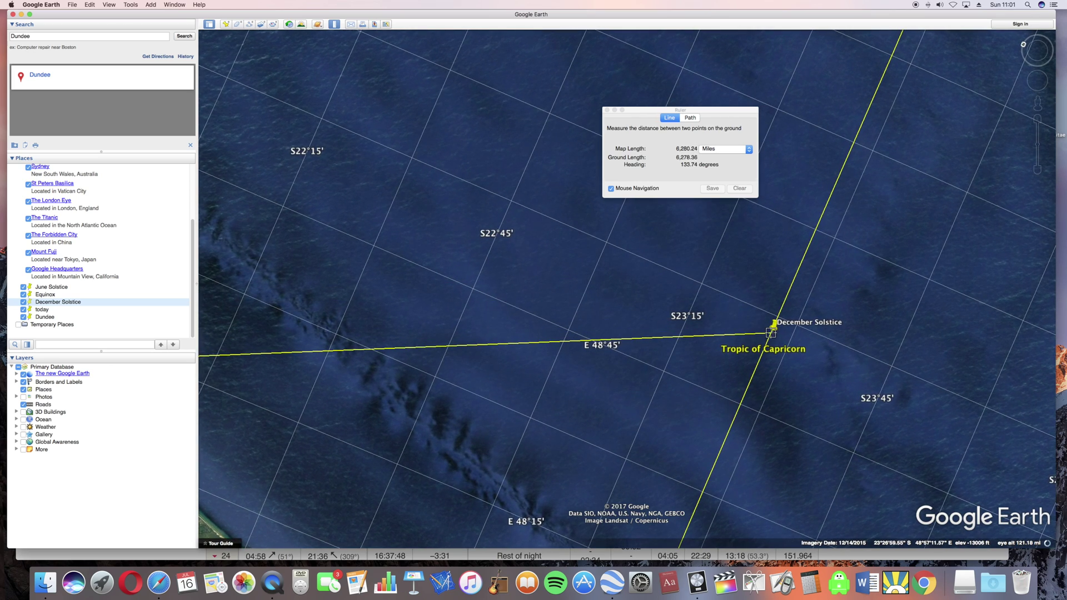
{"action": "left_click", "coordinate": [773, 331]}
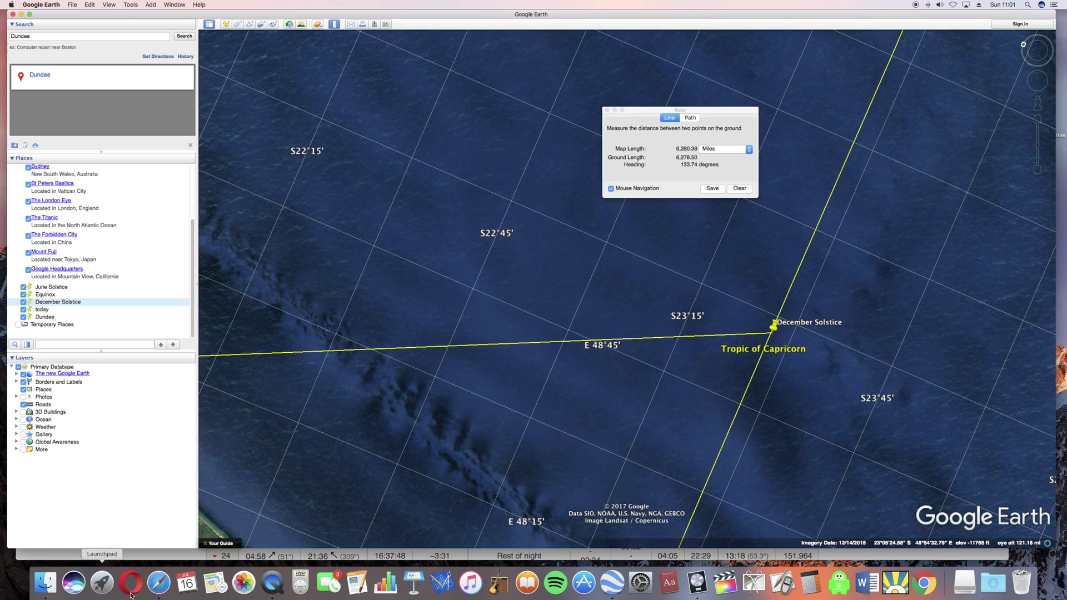
View Dundee's September 2017 sun table showing 23 September sunrise at 89°, then return to Google Earth
{"action": "left_click", "coordinate": [158, 556]}
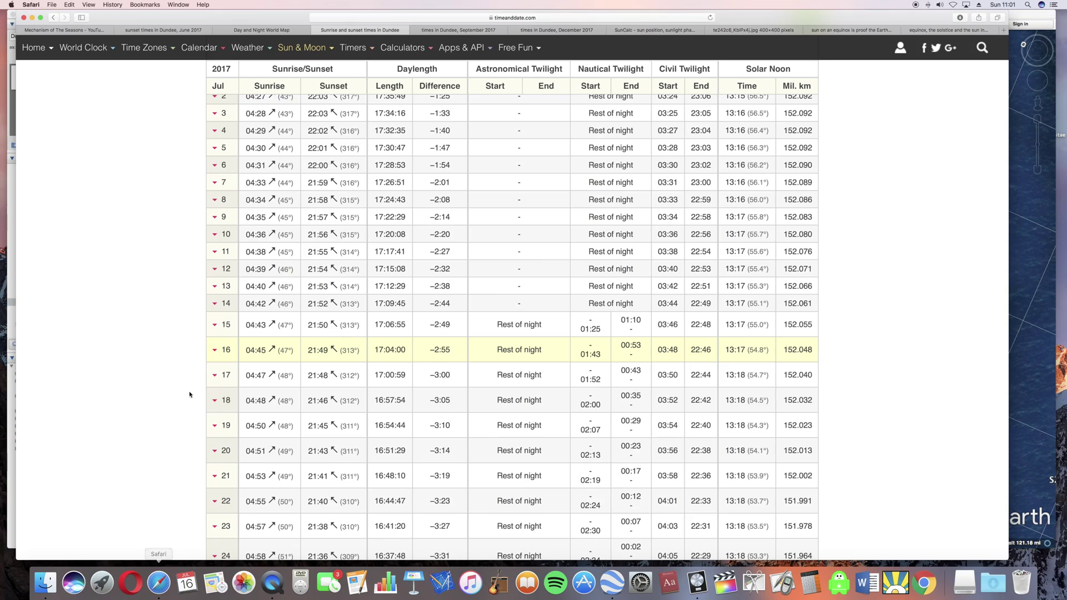
{"action": "left_click", "coordinate": [474, 31]}
{"action": "scroll", "coordinate": [92, 216], "scroll_direction": "down", "scroll_amount": 10}
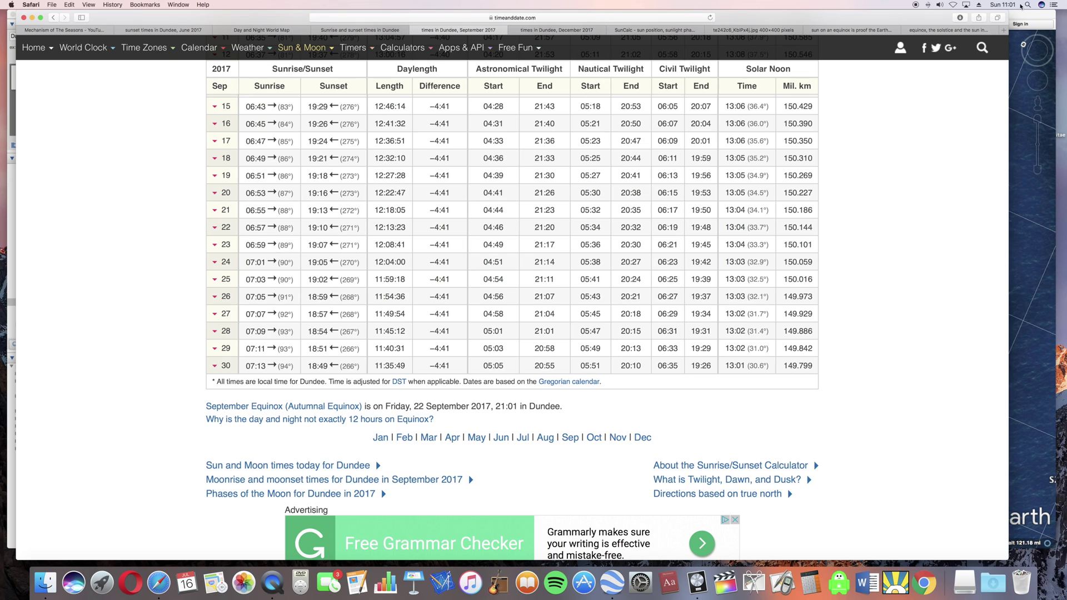
{"action": "left_click", "coordinate": [1023, 16]}
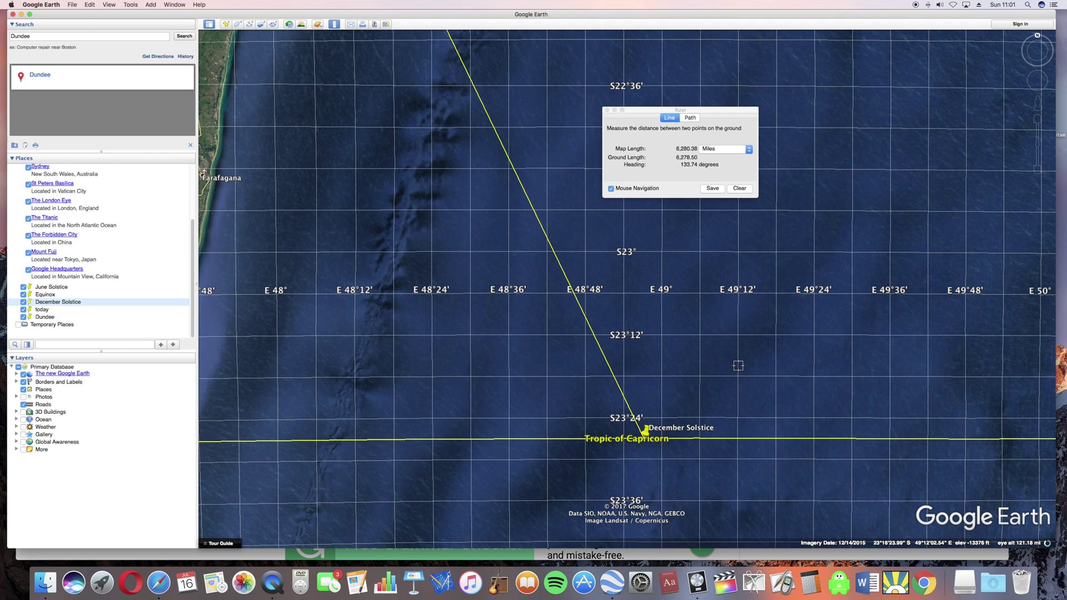
Pan and zoom out along the December Solstice ruler line, then fly back to the Dundee placemark
{"action": "left_click_drag", "start_coordinate": [743, 362], "coordinate": [728, 255]}
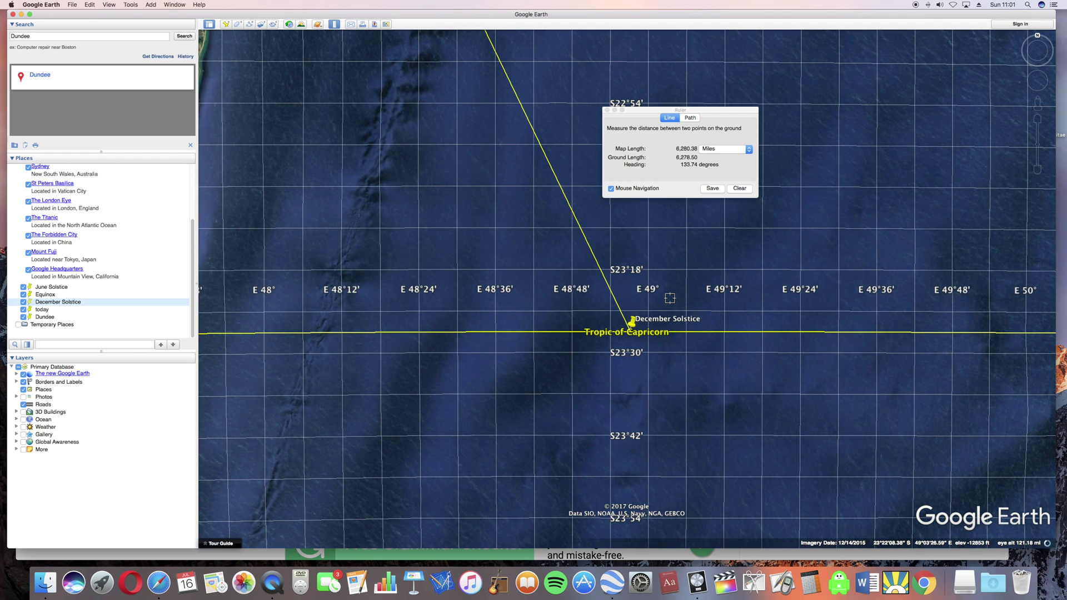
{"action": "scroll", "coordinate": [670, 298], "scroll_direction": "down", "scroll_amount": 5}
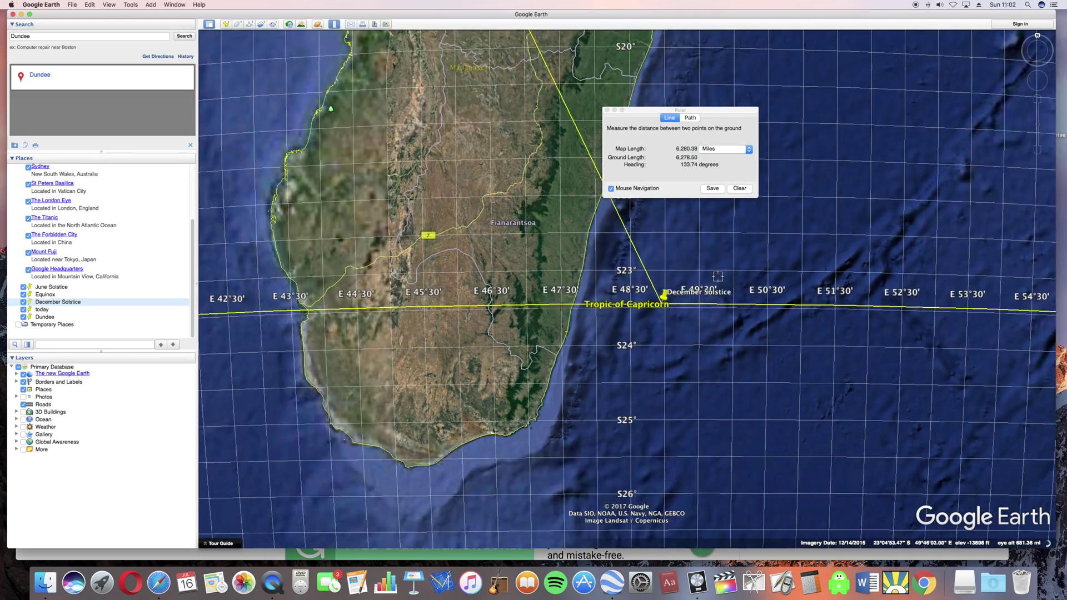
{"action": "scroll", "coordinate": [717, 276], "scroll_direction": "down", "scroll_amount": 10}
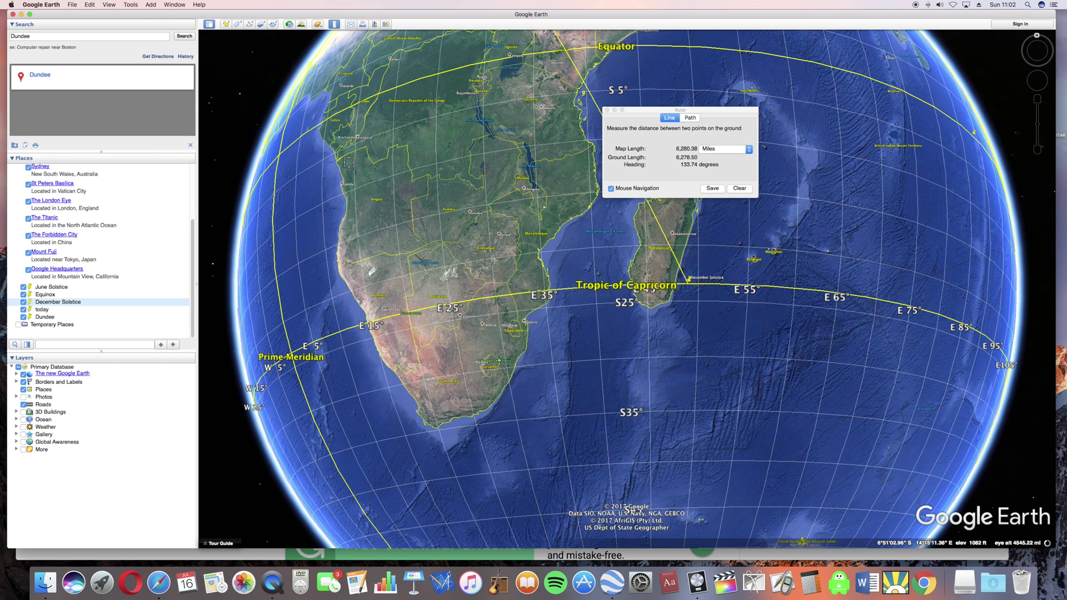
{"action": "double_click", "coordinate": [49, 318]}
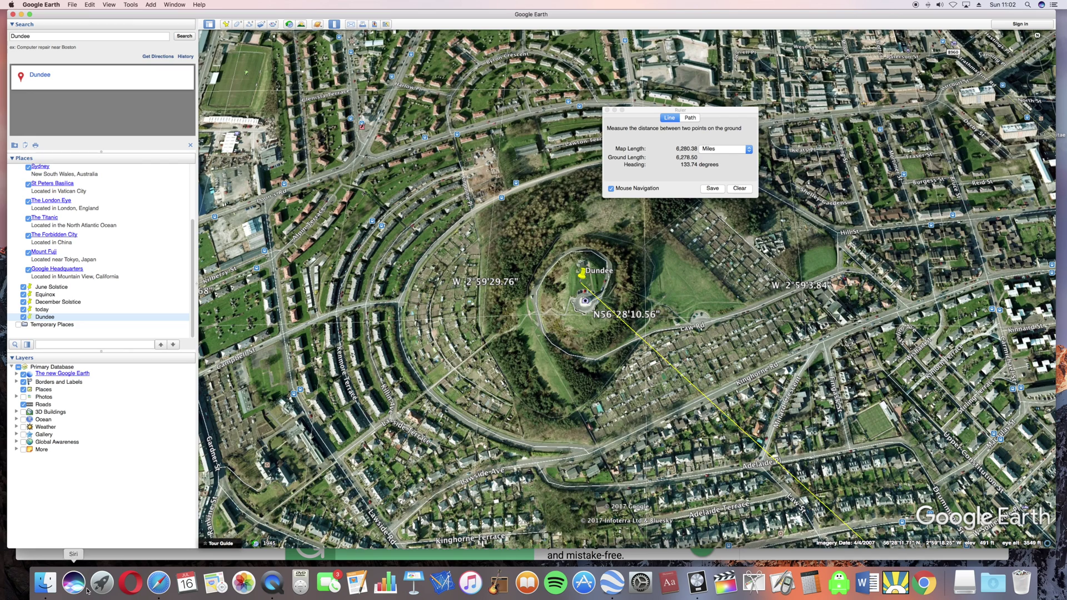
Check Dundee's December 2017 table: 21 December sunrise at 134°, sunset at 226°, then return to Google Earth
{"action": "left_click", "coordinate": [46, 555]}
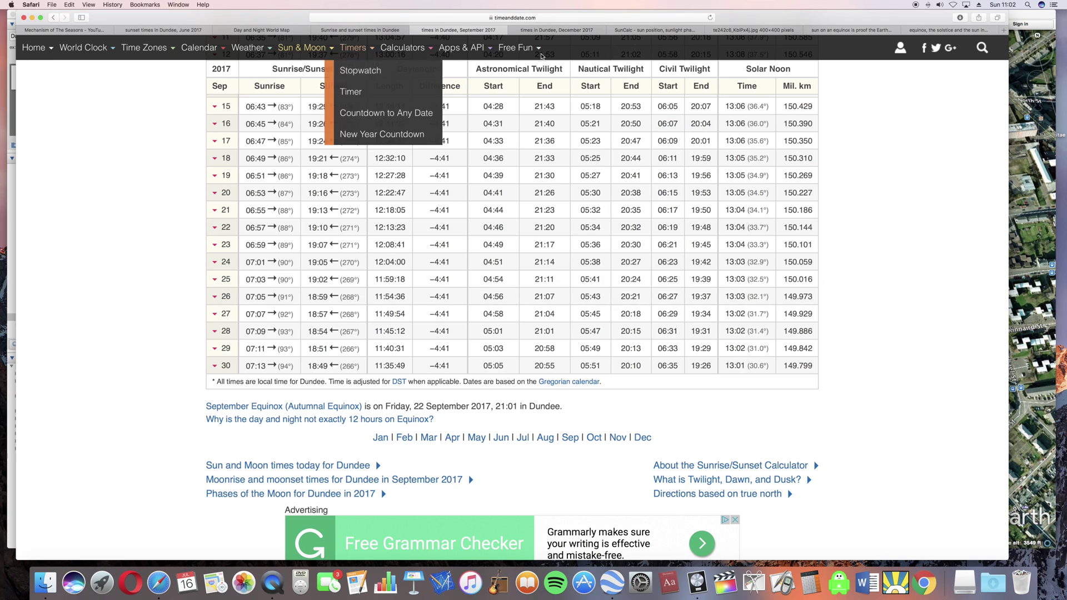
{"action": "left_click", "coordinate": [557, 31]}
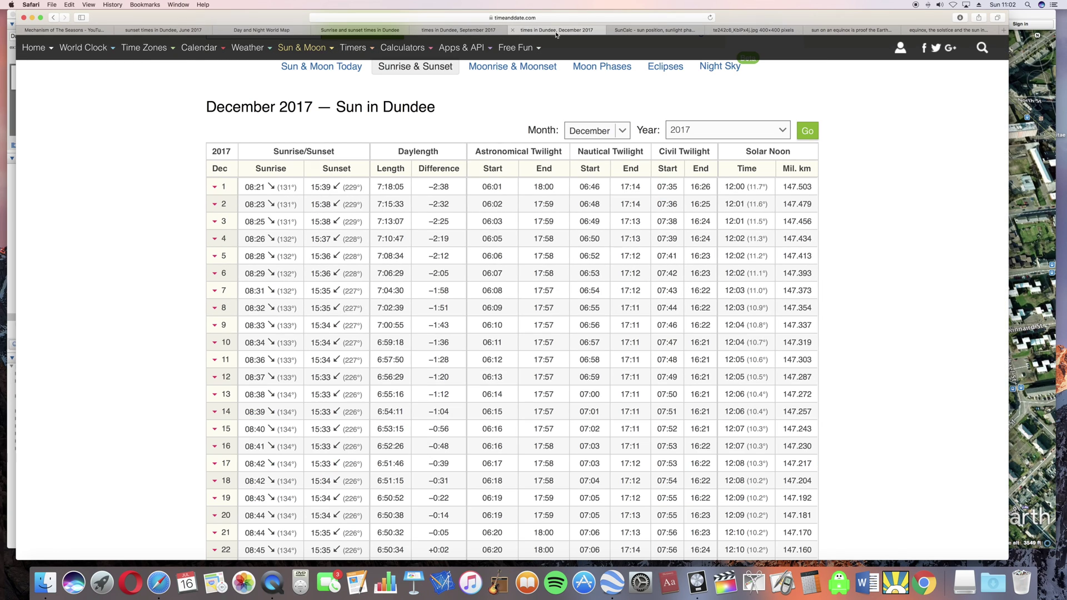
{"action": "scroll", "coordinate": [126, 148], "scroll_direction": "down", "scroll_amount": 8}
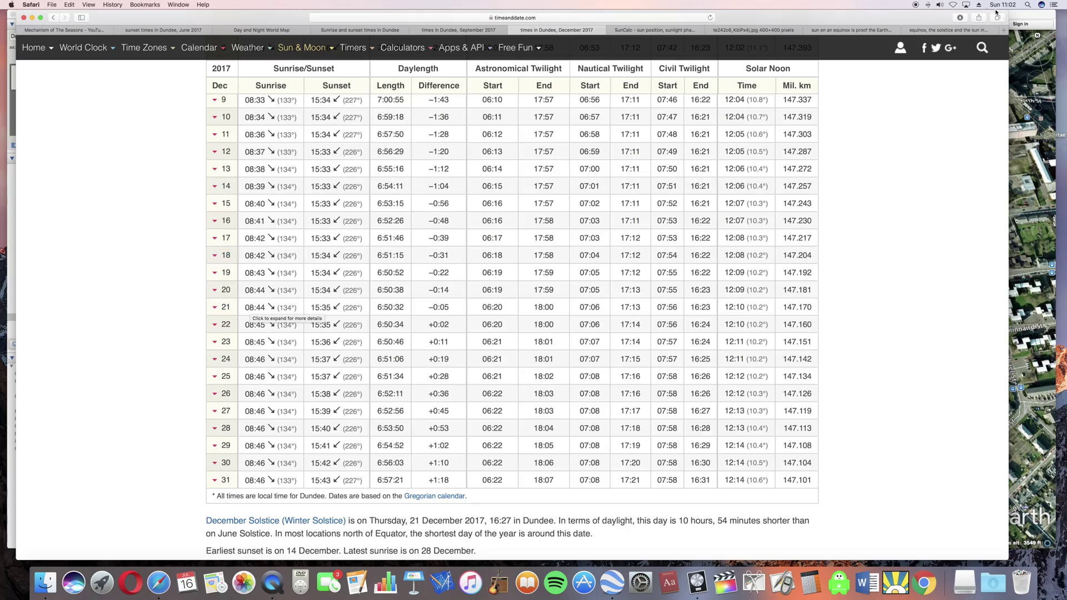
{"action": "key", "text": "super+Tab"}
Zoom out from Dundee to the globe, then fly to the 'today' subsolar placemark
{"action": "scroll", "coordinate": [552, 261], "scroll_direction": "down", "scroll_amount": 5}
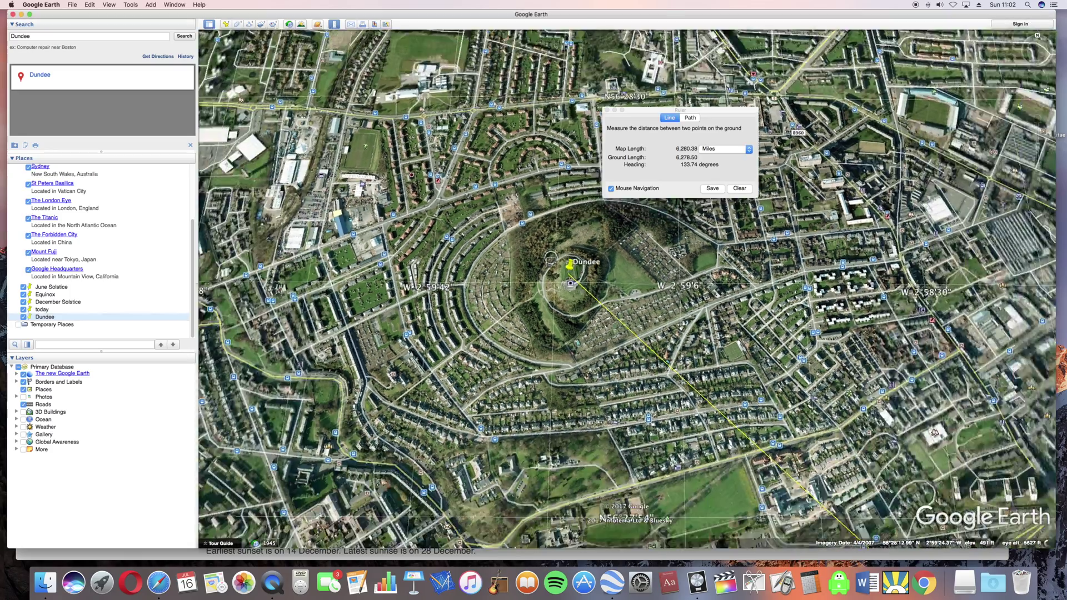
{"action": "scroll", "coordinate": [551, 260], "scroll_direction": "down", "scroll_amount": 5}
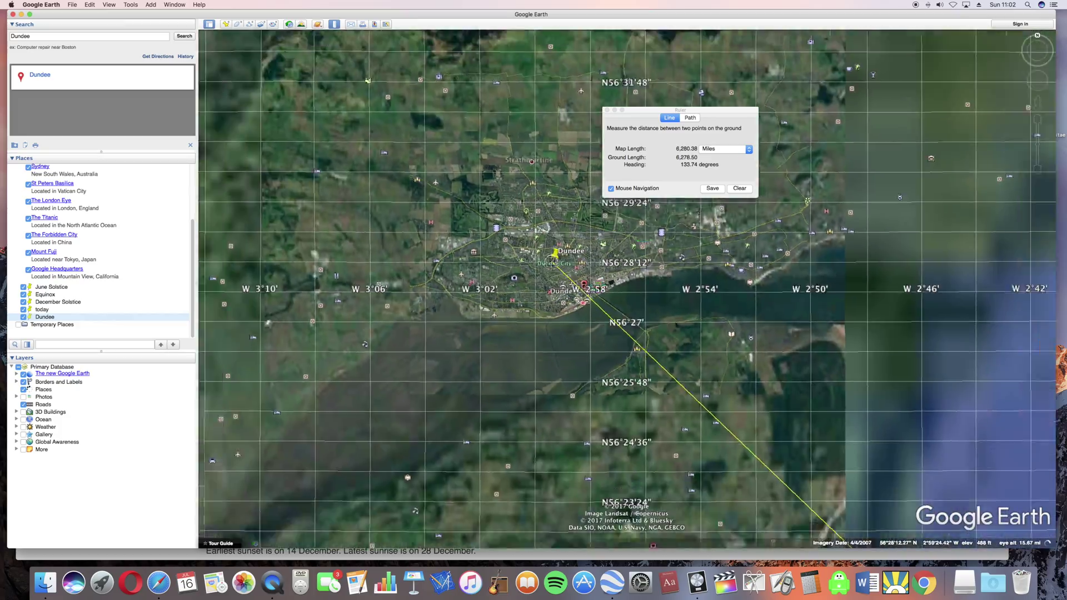
{"action": "scroll", "coordinate": [551, 261], "scroll_direction": "down", "scroll_amount": 8}
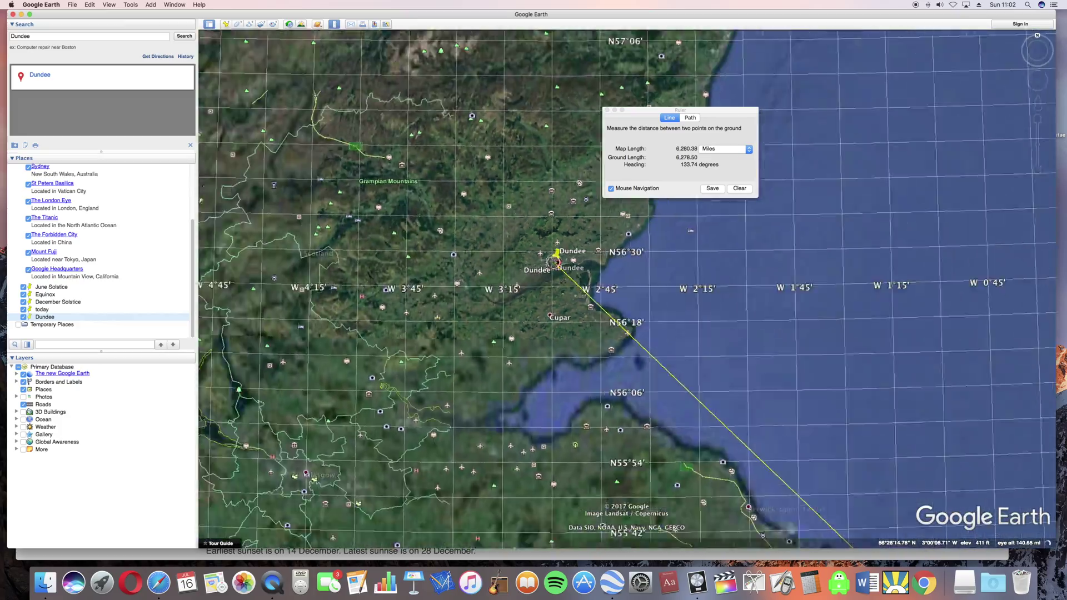
{"action": "scroll", "coordinate": [551, 262], "scroll_direction": "down", "scroll_amount": 10}
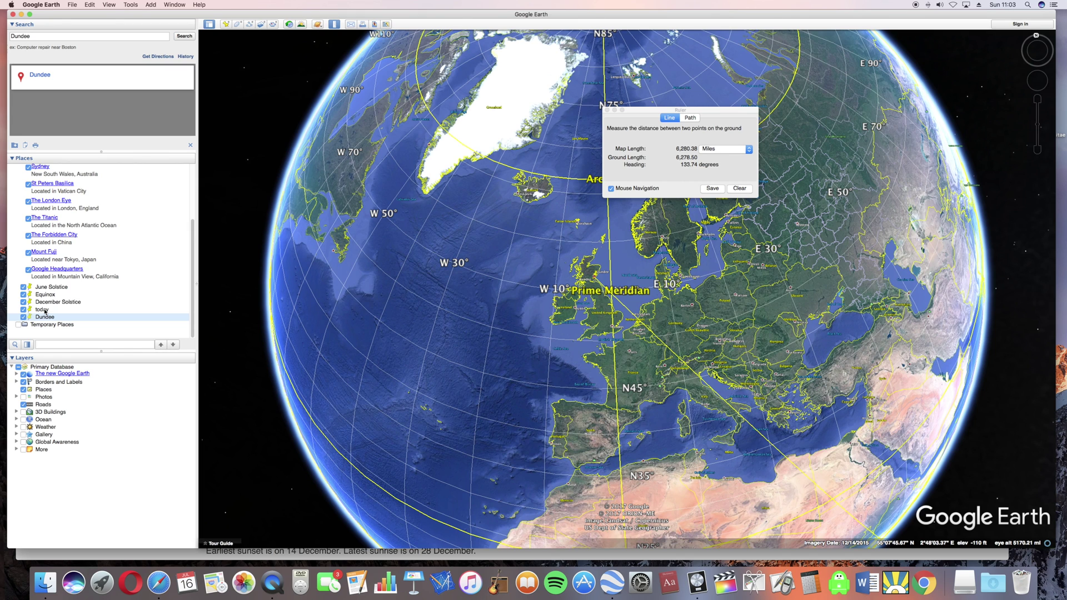
{"action": "double_click", "coordinate": [42, 309]}
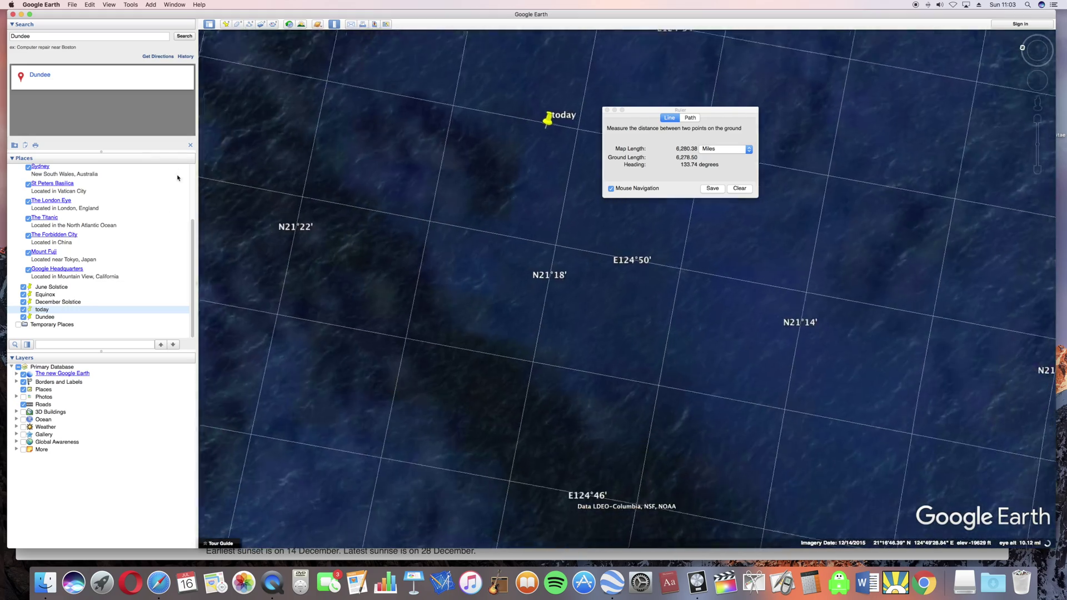
Reset the view to north and open the 'today' placemark's properties, selecting its latitude 21°18'1.07"N
{"action": "left_click_drag", "start_coordinate": [40, 167], "coordinate": [313, 225]}
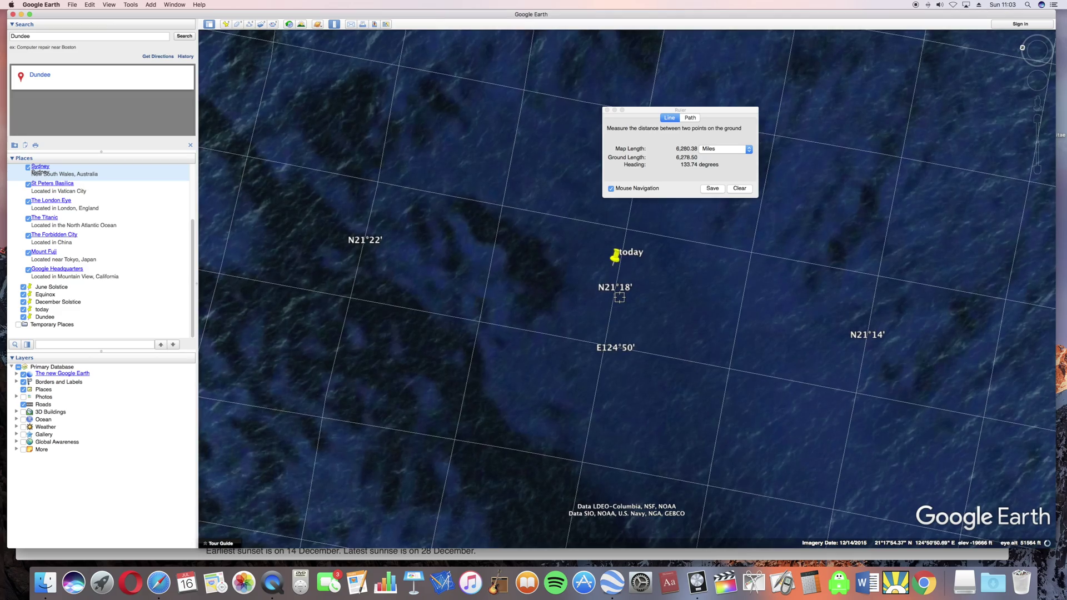
{"action": "left_click", "coordinate": [1022, 47]}
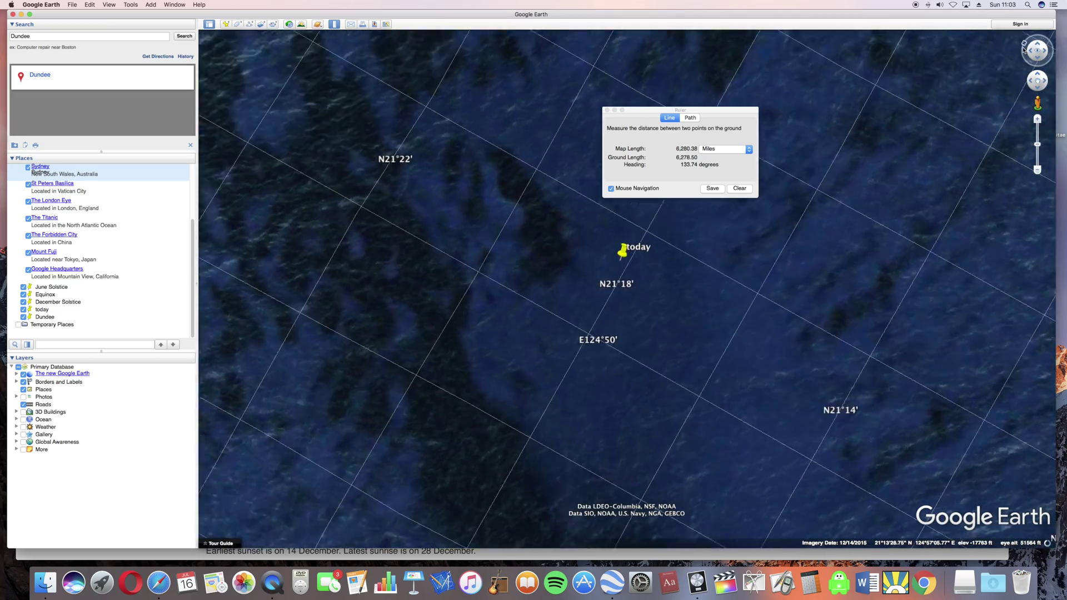
{"action": "left_click", "coordinate": [42, 310]}
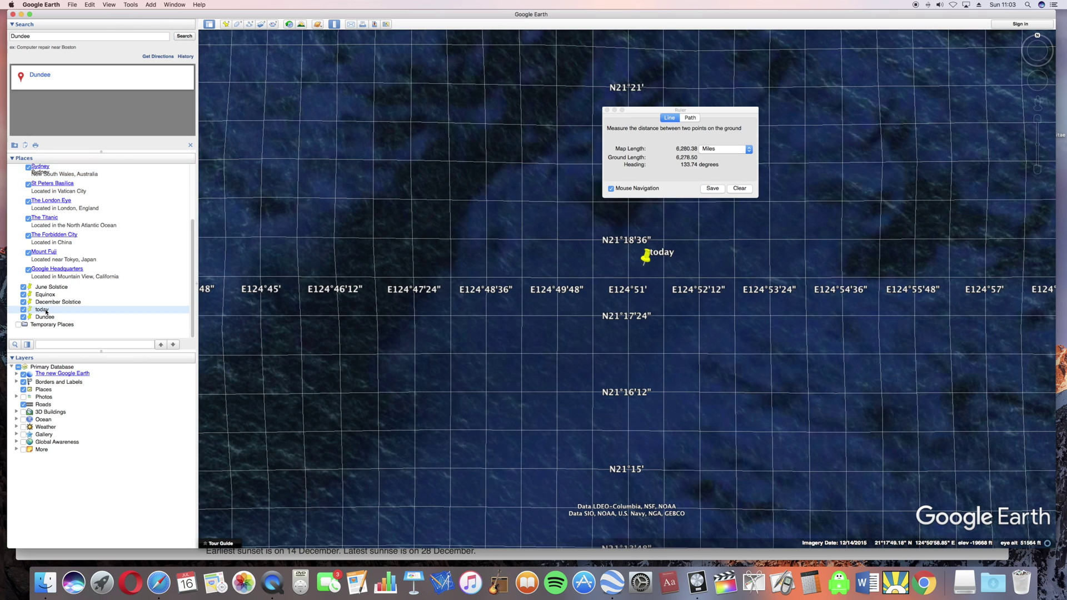
{"action": "right_click", "coordinate": [46, 312]}
{"action": "left_click", "coordinate": [61, 413]}
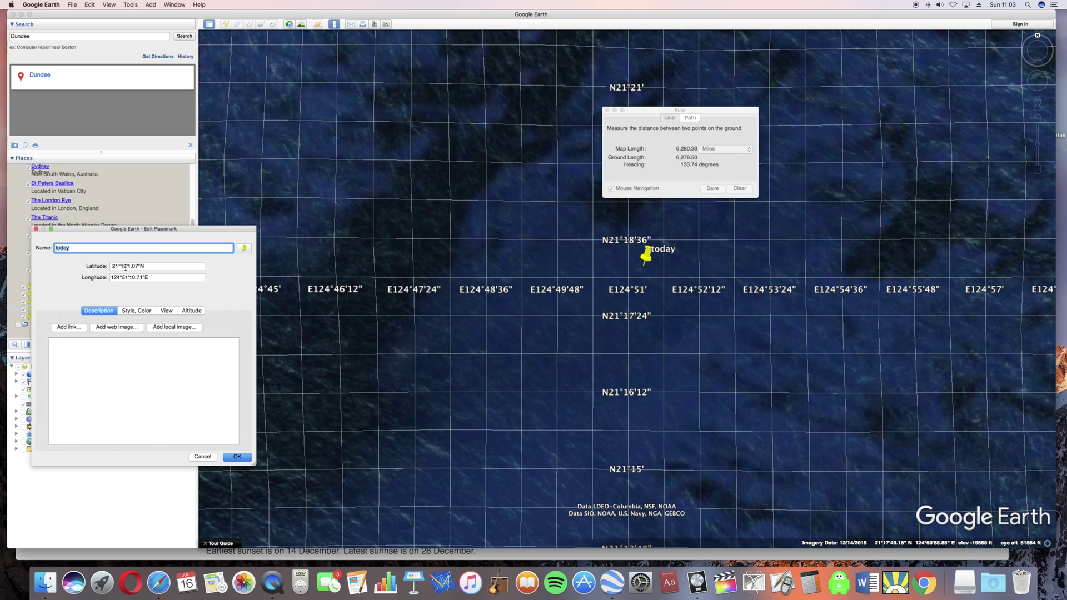
{"action": "left_click", "coordinate": [152, 267]}
{"action": "triple_click", "coordinate": [152, 267]}
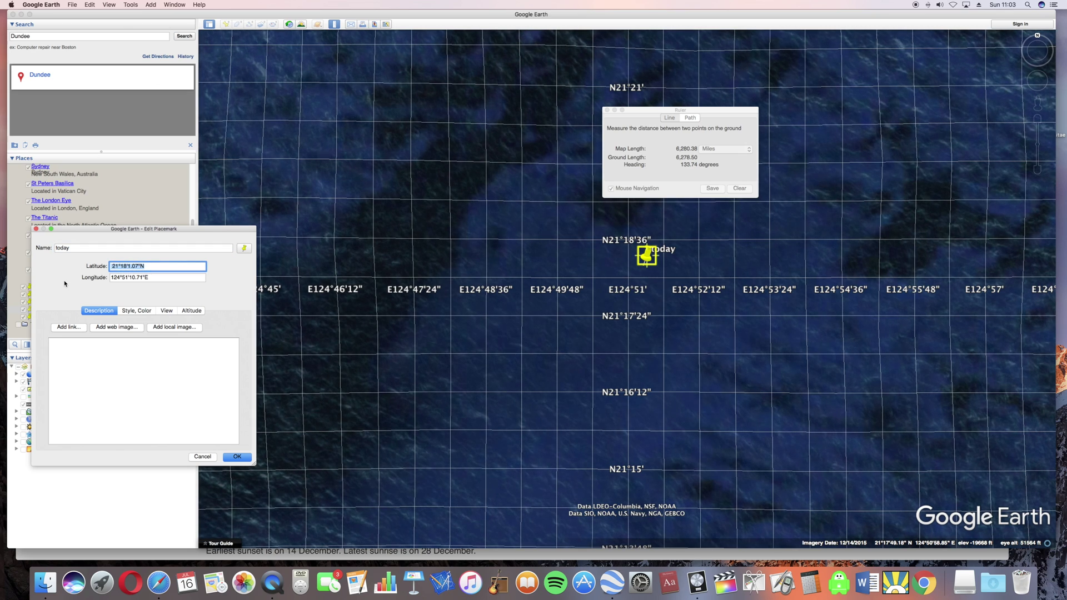
Switch to Safari and open timeanddate.com's Sun-position page
{"action": "key", "text": "super+Tab"}
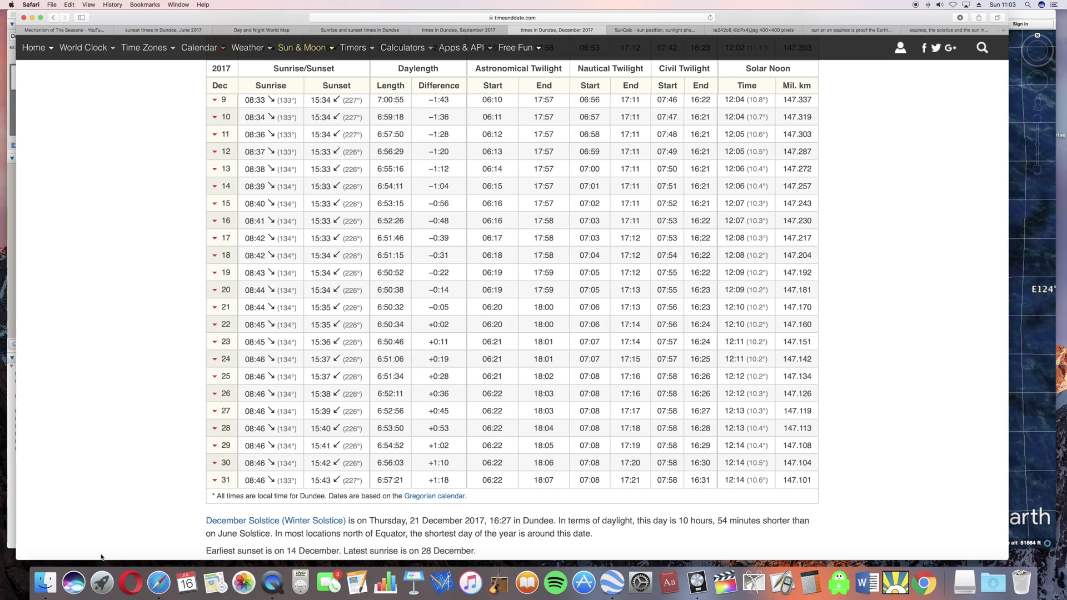
{"action": "left_click", "coordinate": [377, 31]}
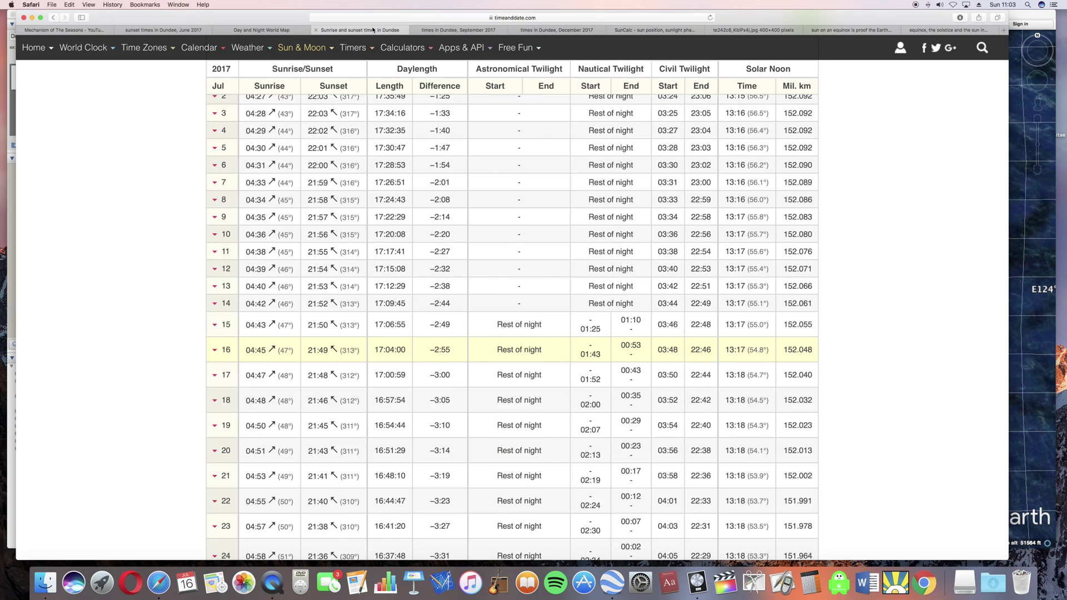
{"action": "left_click", "coordinate": [255, 32]}
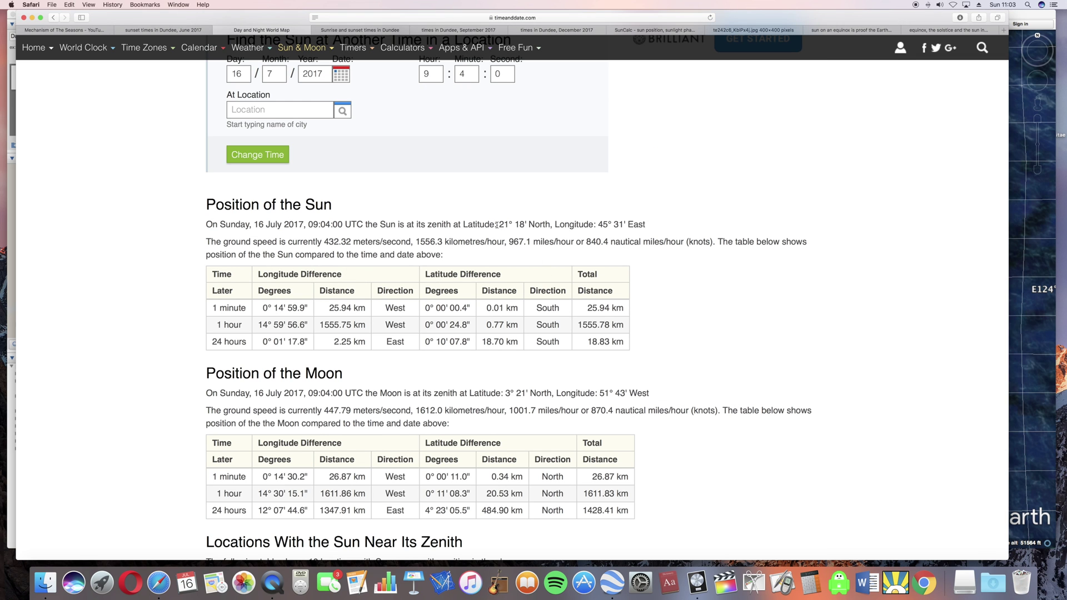
Highlight the zenith latitude 21° 18' N and the 16 July 2017 09:04 UTC date
{"action": "left_click_drag", "start_coordinate": [499, 224], "coordinate": [527, 224]}
{"action": "scroll", "coordinate": [261, 226], "scroll_direction": "up", "scroll_amount": 4}
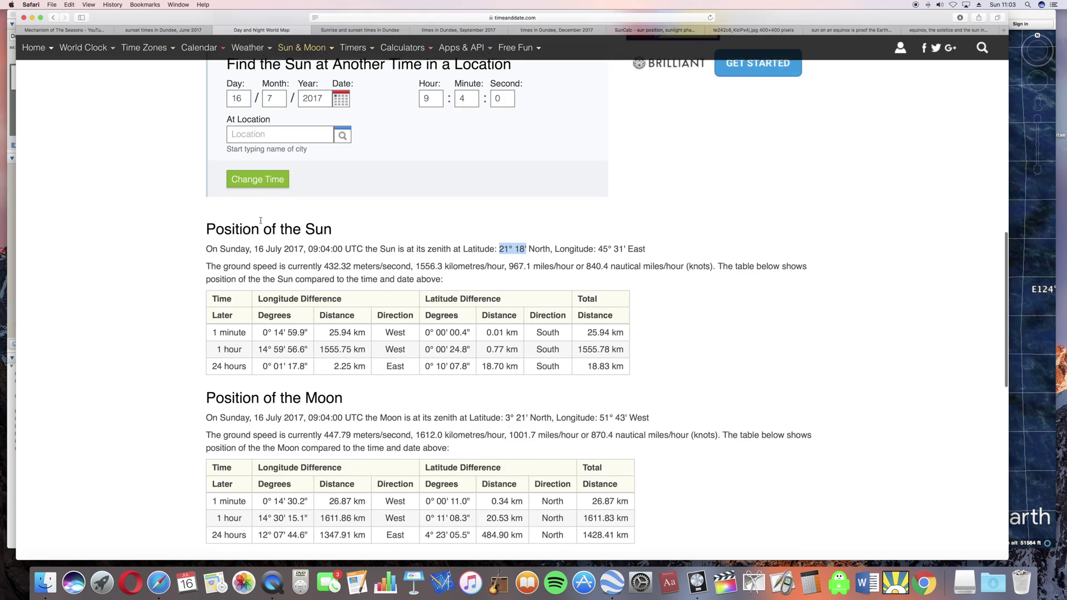
{"action": "scroll", "coordinate": [261, 226], "scroll_direction": "down", "scroll_amount": 4}
{"action": "left_click_drag", "start_coordinate": [258, 228], "coordinate": [306, 228]}
{"action": "left_click", "coordinate": [127, 219]}
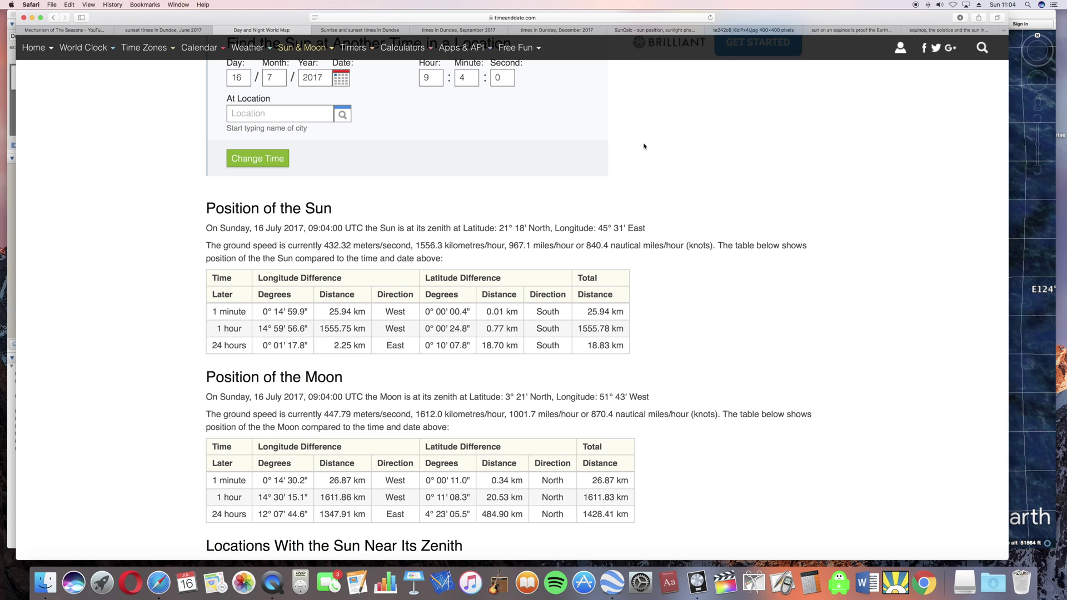
{"action": "scroll", "coordinate": [672, 140], "scroll_direction": "up", "scroll_amount": 10}
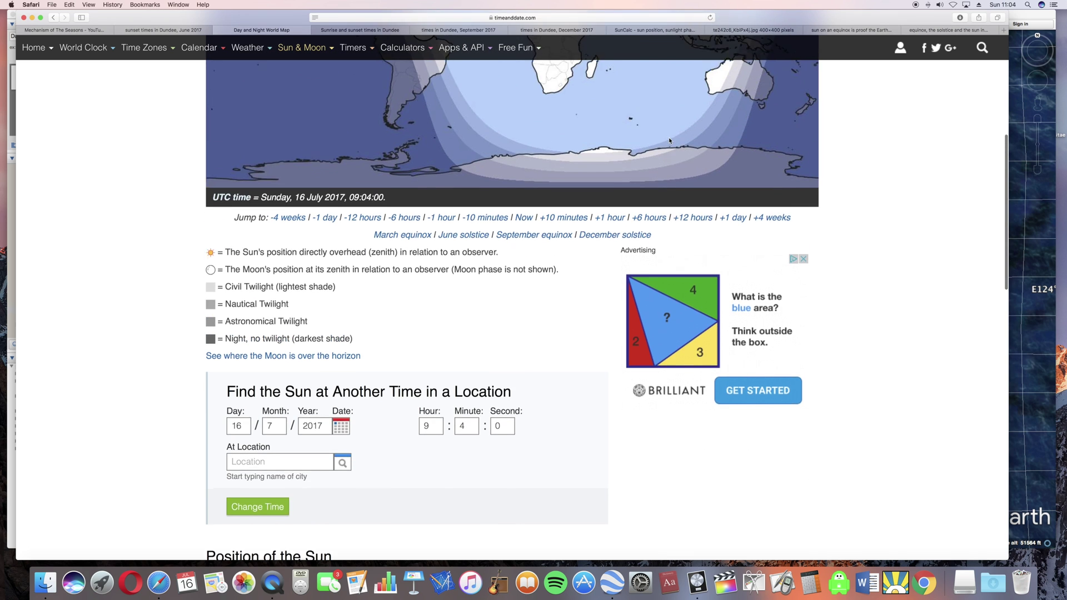
Look over the day and night world map with the Sun above Arabia, then switch to the flat-Earth image tab
{"action": "scroll", "coordinate": [670, 141], "scroll_direction": "up", "scroll_amount": 5}
{"action": "scroll", "coordinate": [873, 228], "scroll_direction": "down", "scroll_amount": 2}
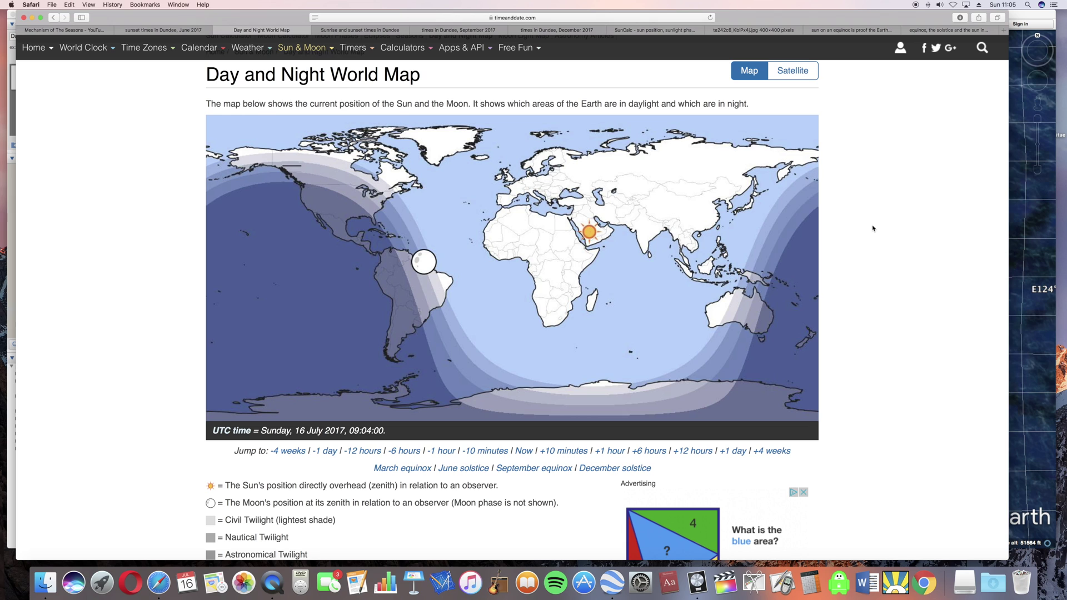
{"action": "left_click", "coordinate": [60, 31]}
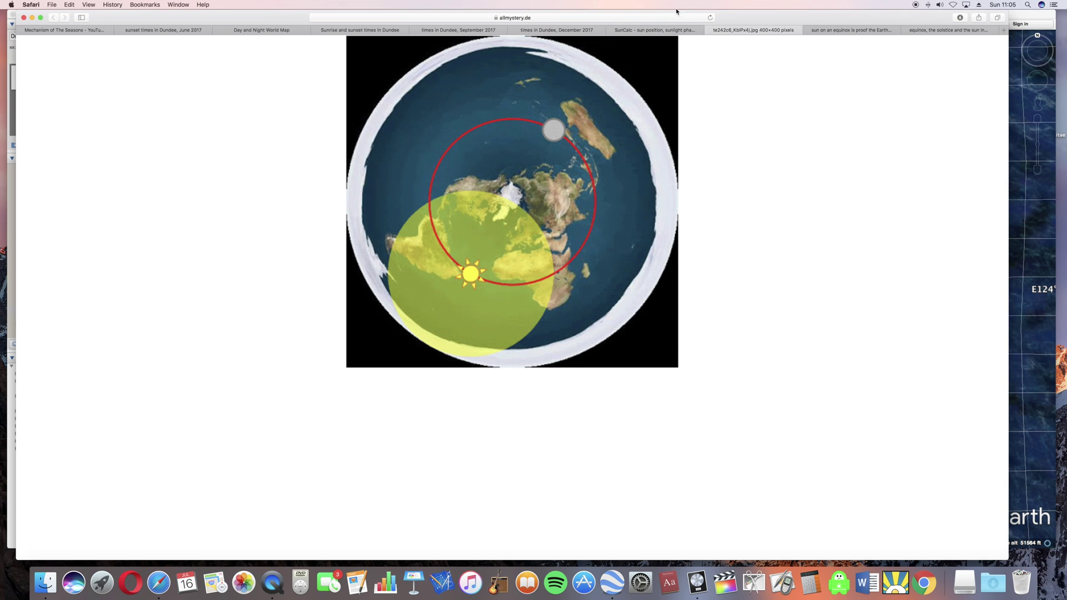
Bring up SunCalc's Dundee map, centre it, and set the date to 16 July 2017
{"action": "left_click", "coordinate": [642, 32]}
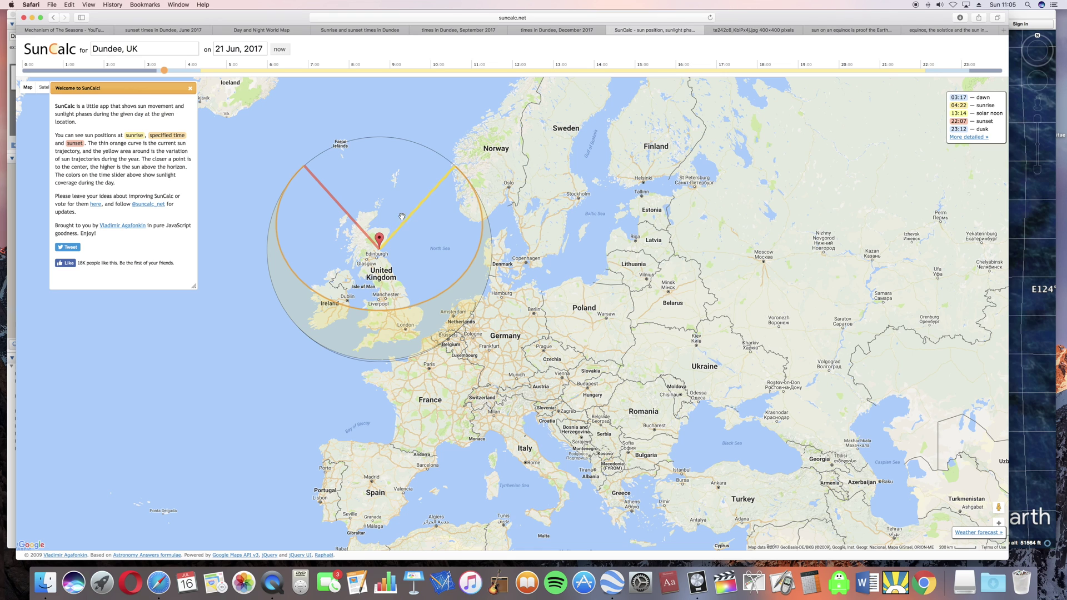
{"action": "left_click_drag", "start_coordinate": [605, 178], "coordinate": [690, 176]}
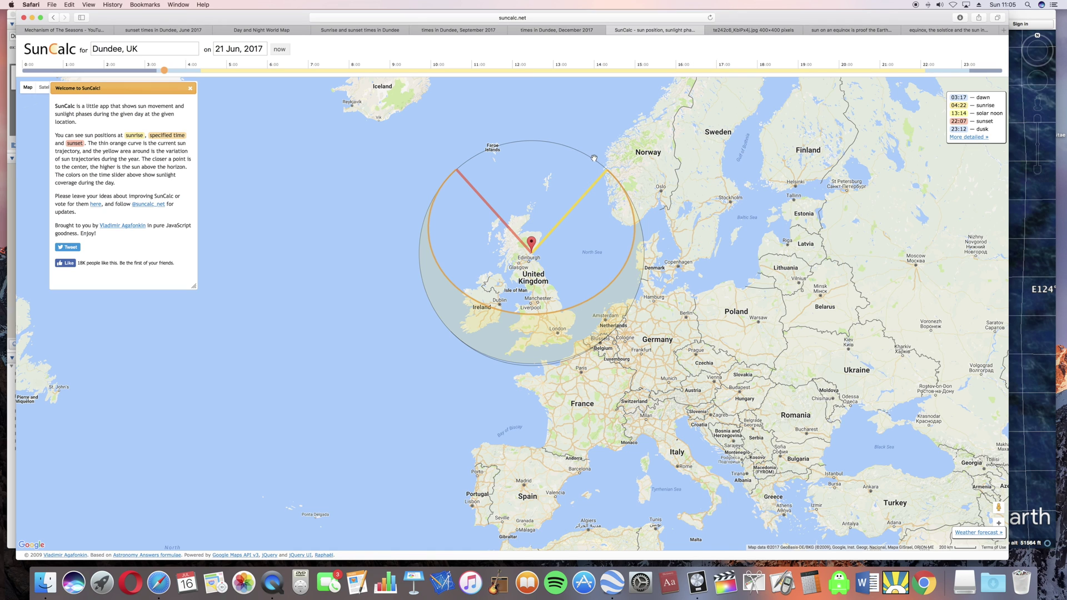
{"action": "left_click", "coordinate": [248, 49]}
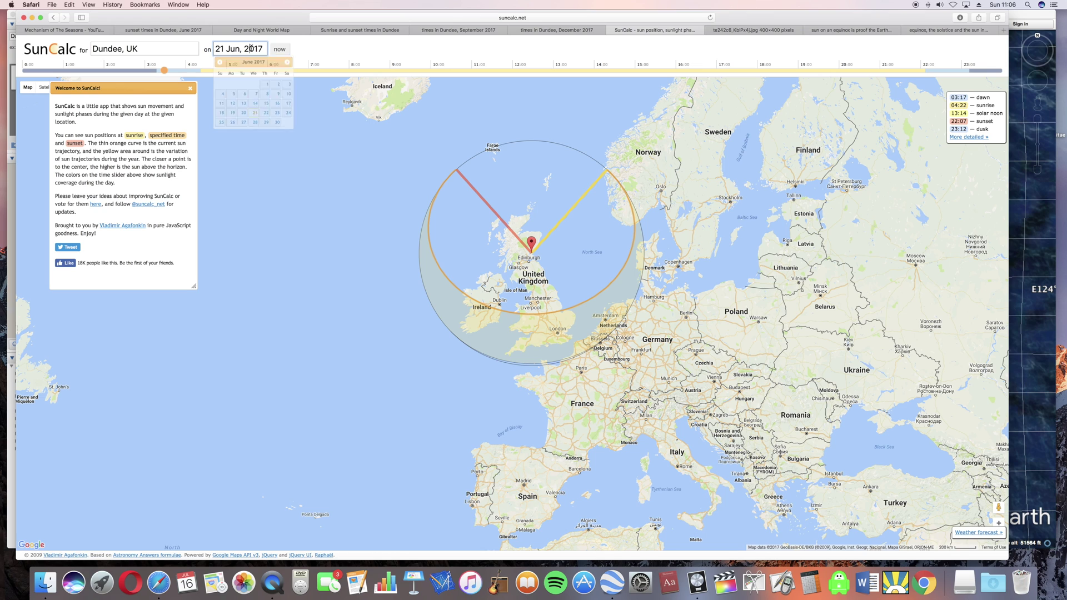
{"action": "left_click", "coordinate": [287, 63]}
{"action": "left_click", "coordinate": [221, 112]}
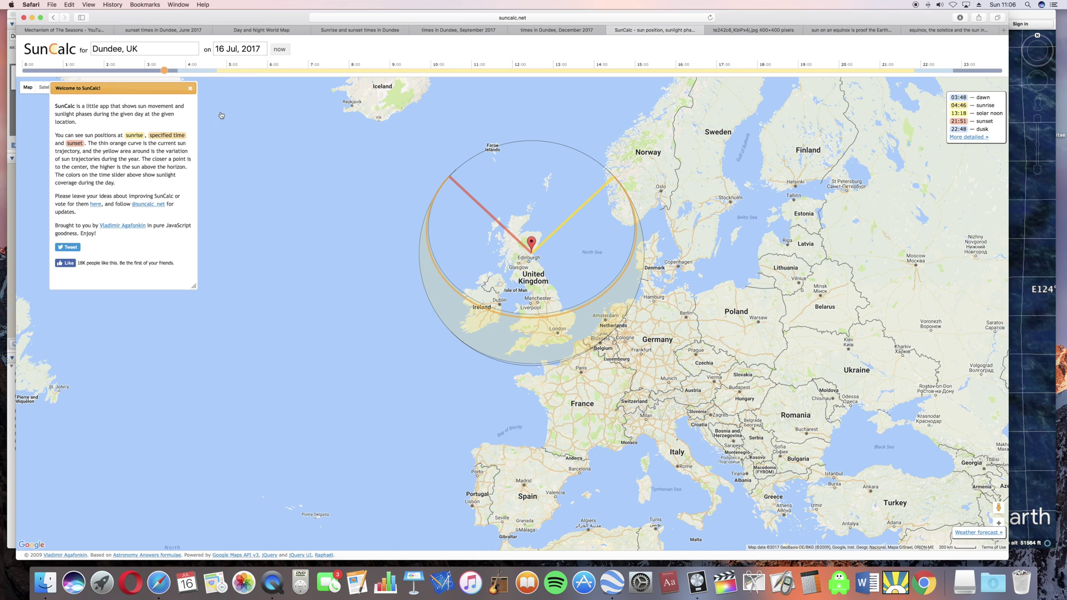
Change the SunCalc date to 23 September 2017
{"action": "left_click", "coordinate": [256, 49]}
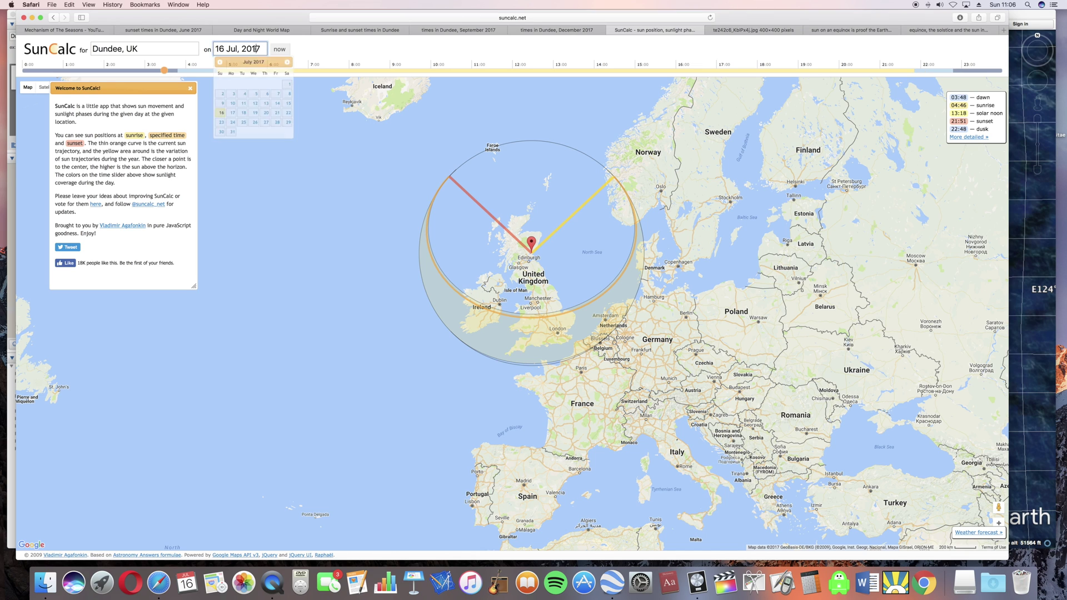
{"action": "left_click", "coordinate": [287, 64]}
{"action": "left_click", "coordinate": [288, 63]}
{"action": "left_click", "coordinate": [287, 63]}
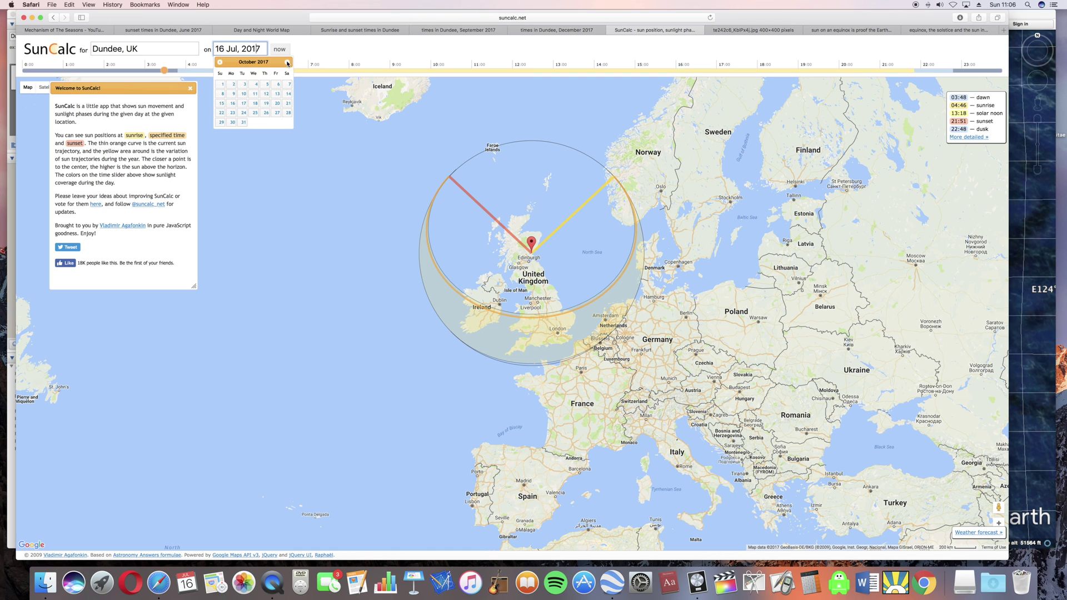
{"action": "left_click", "coordinate": [220, 62]}
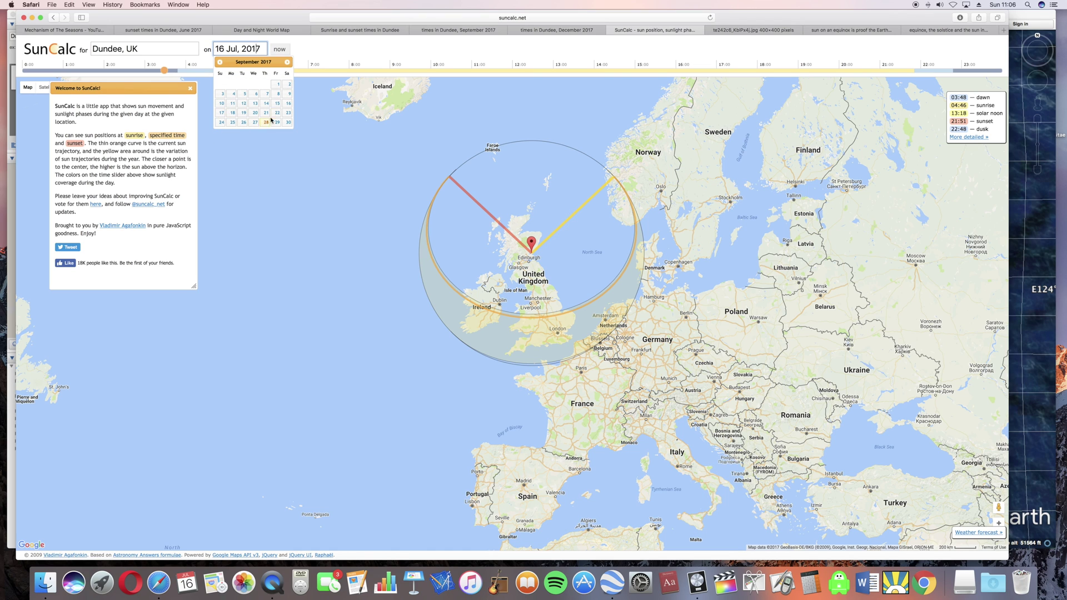
{"action": "left_click", "coordinate": [288, 112]}
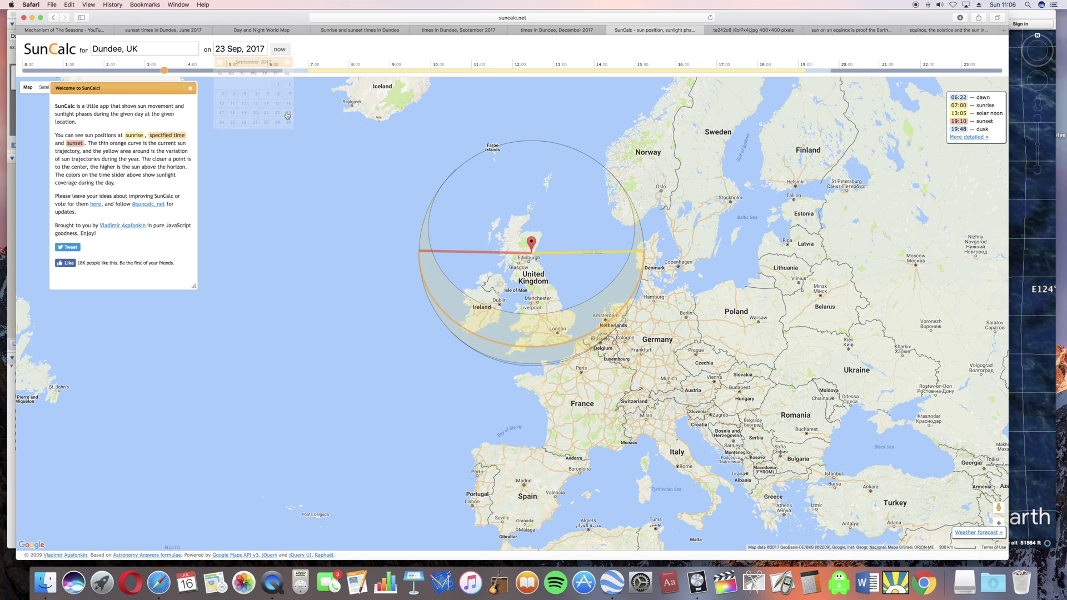
Change the date to 21 December 2017, showing sunrise 08:46 and sunset 15:36
{"action": "left_click", "coordinate": [261, 49]}
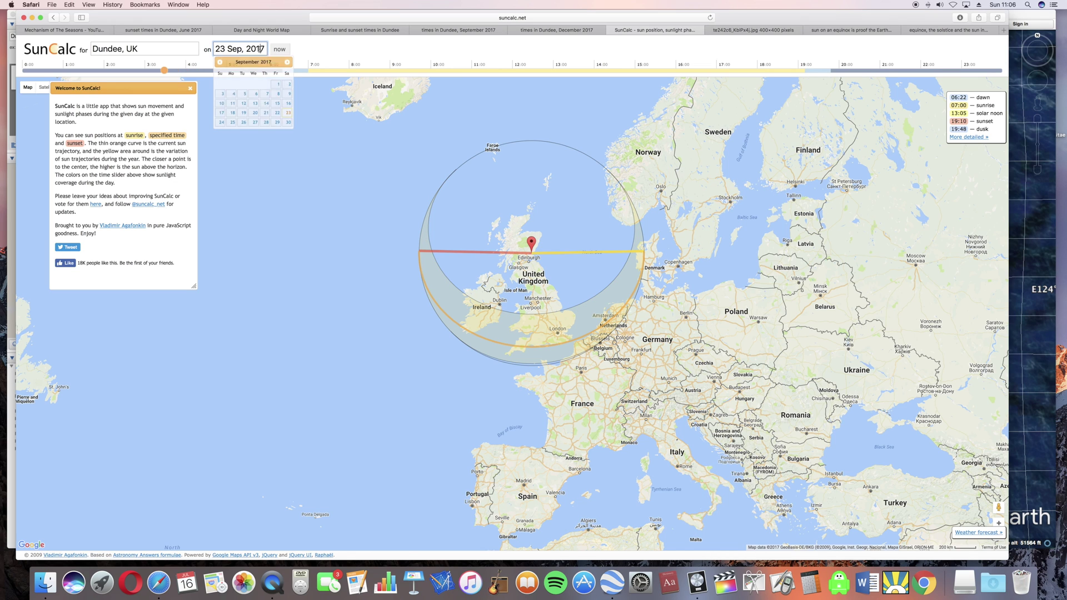
{"action": "left_click", "coordinate": [287, 61]}
{"action": "left_click", "coordinate": [287, 61]}
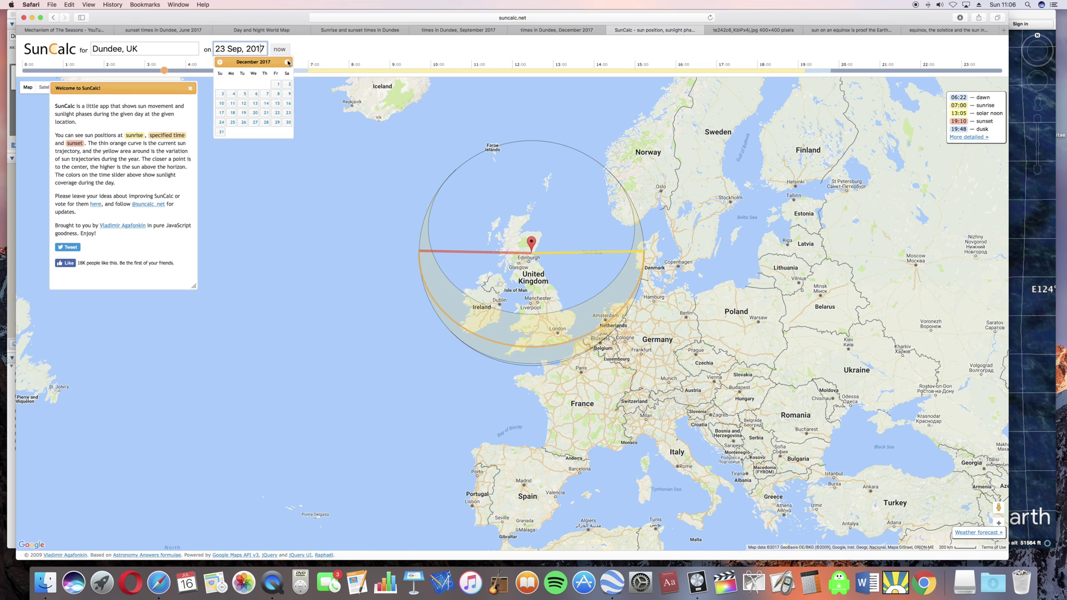
{"action": "left_click", "coordinate": [264, 114]}
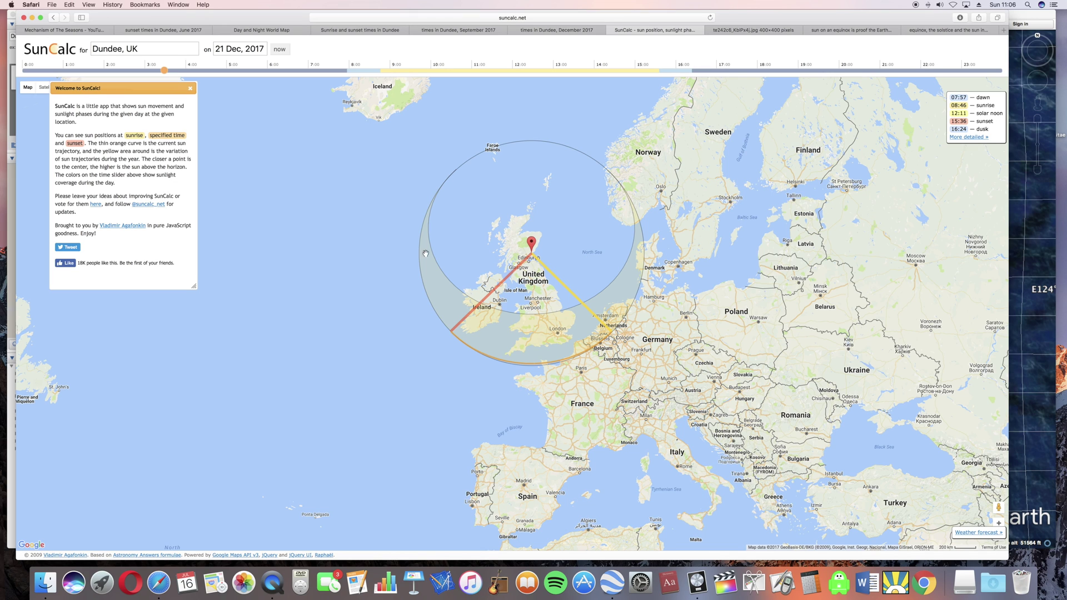
Switch from SunCalc to the te242c6...jpg flat-Earth disc image tab
{"action": "left_click", "coordinate": [749, 31]}
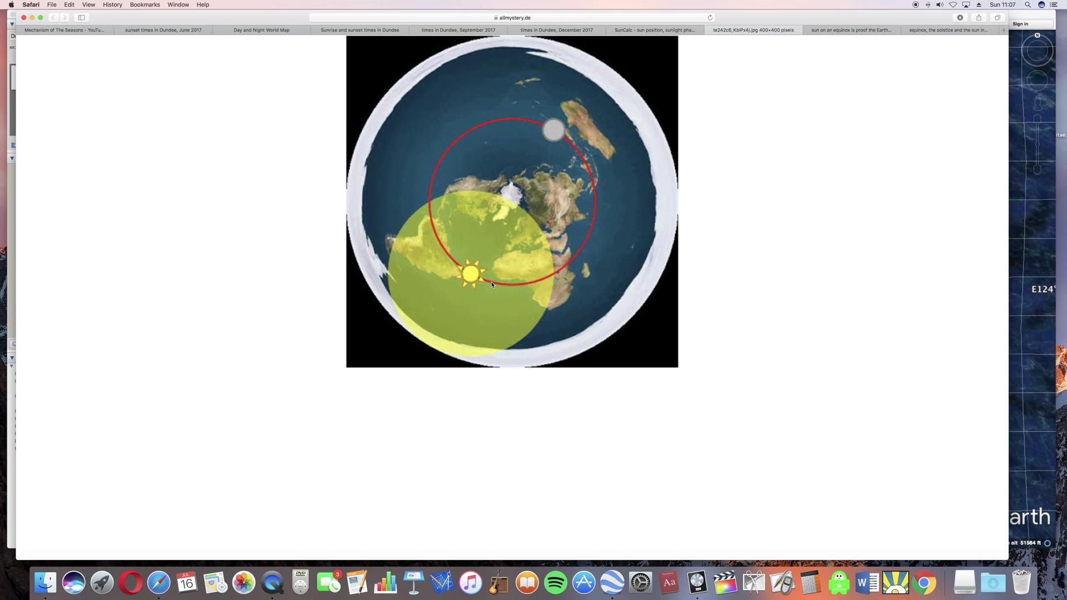
Revisit the SunCalc Dundee map and flat-earth disc image, then bring up the 'sun on an equinox' video
{"action": "left_click", "coordinate": [641, 32]}
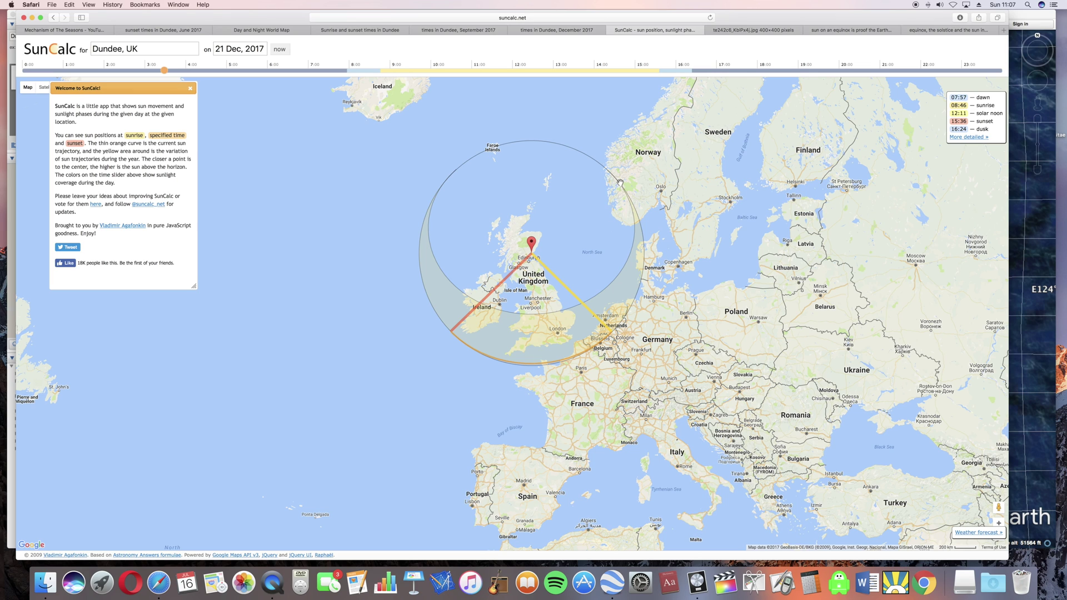
{"action": "left_click", "coordinate": [743, 30]}
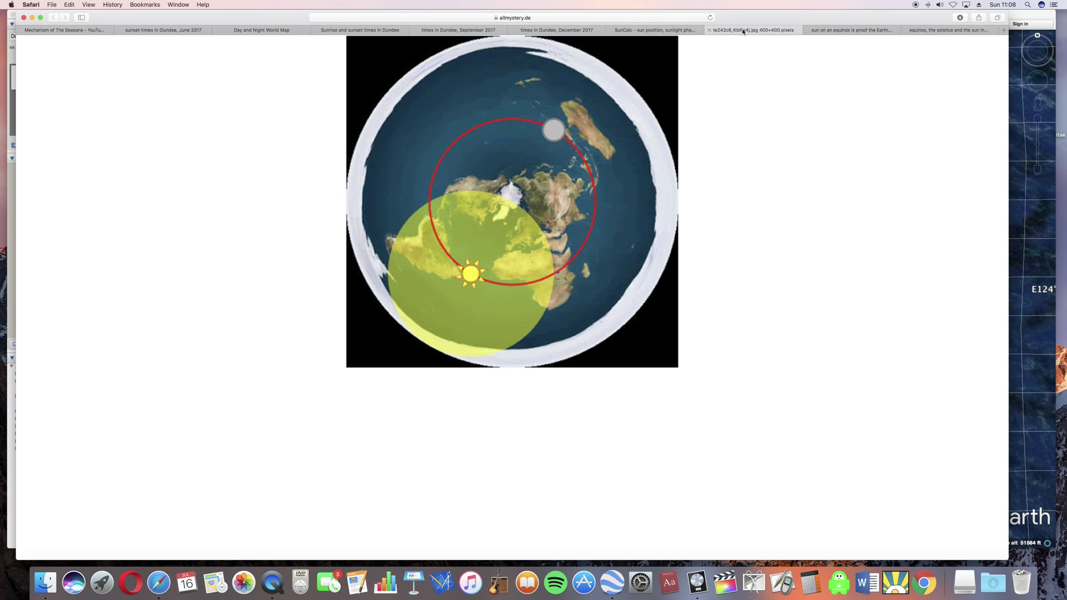
{"action": "left_click", "coordinate": [842, 30]}
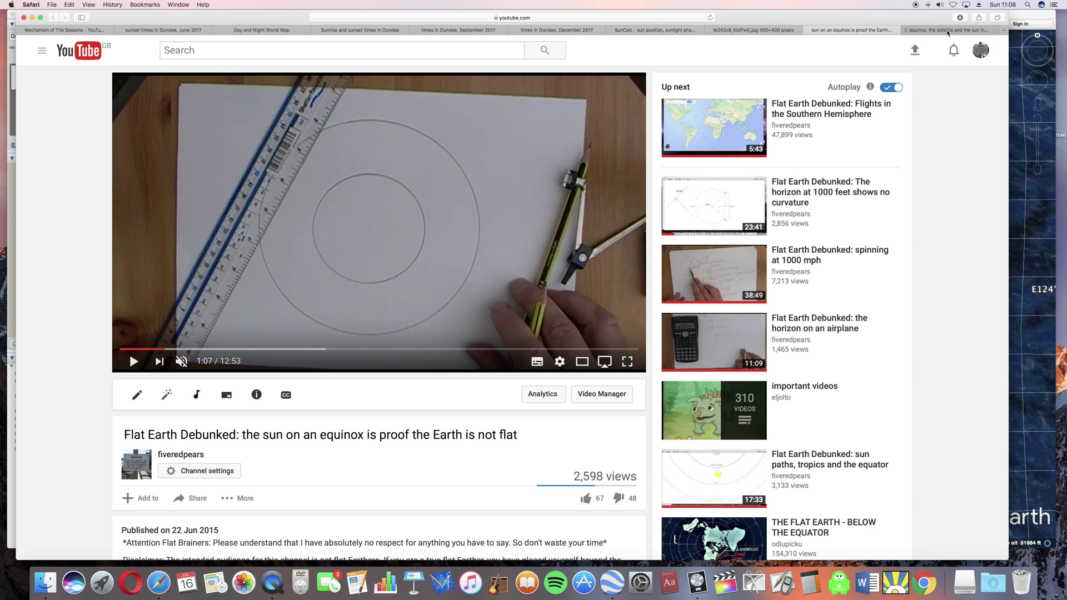
Look at the equinox-and-solstice video, return to the 'sun on an equinox' video, then show the allmystery.de disc image
{"action": "left_click", "coordinate": [947, 30]}
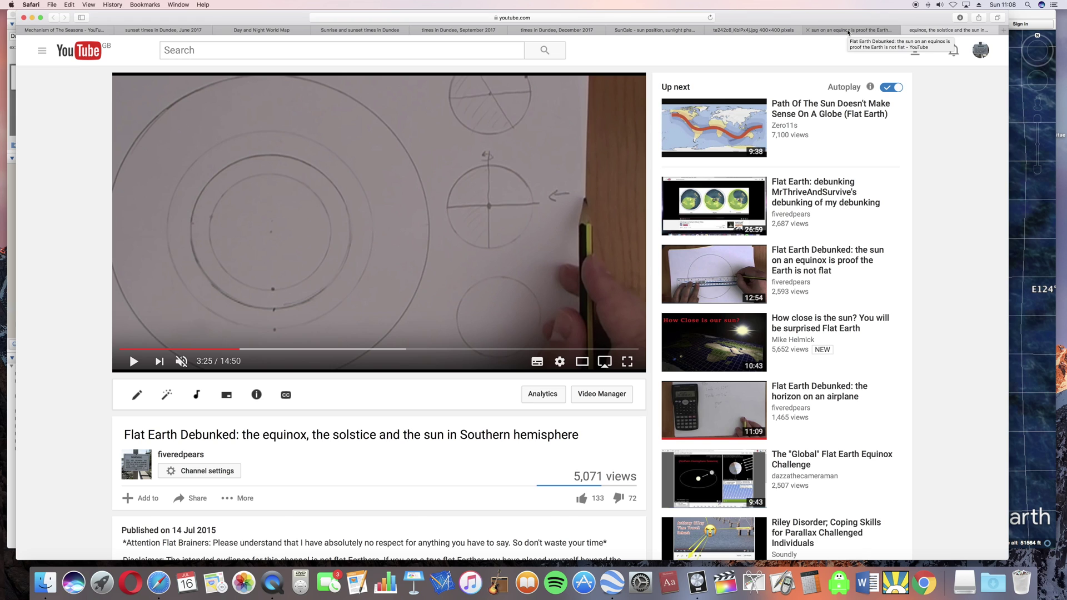
{"action": "left_click", "coordinate": [849, 30]}
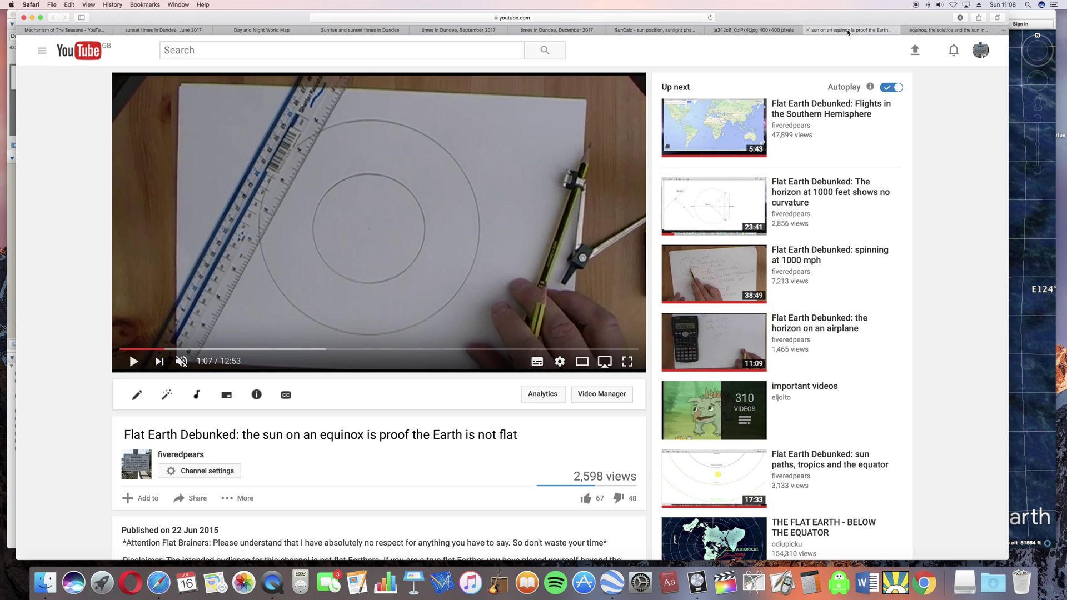
{"action": "left_click", "coordinate": [734, 31]}
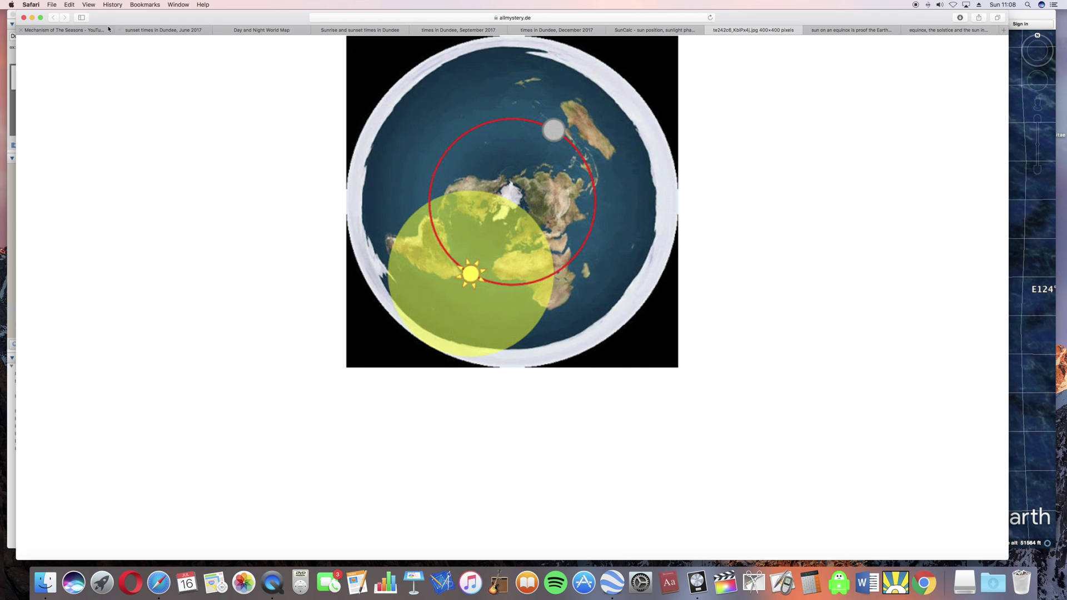
Play the Mechanism of The Seasons video from about 1:11
{"action": "left_click", "coordinate": [80, 31]}
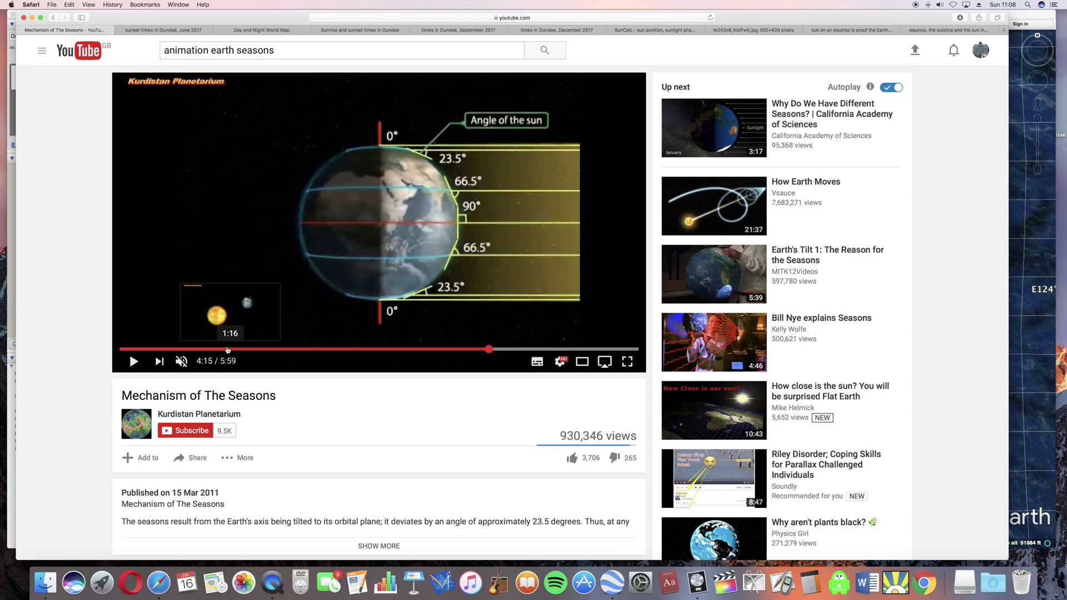
{"action": "left_click", "coordinate": [225, 349]}
{"action": "left_click", "coordinate": [134, 361]}
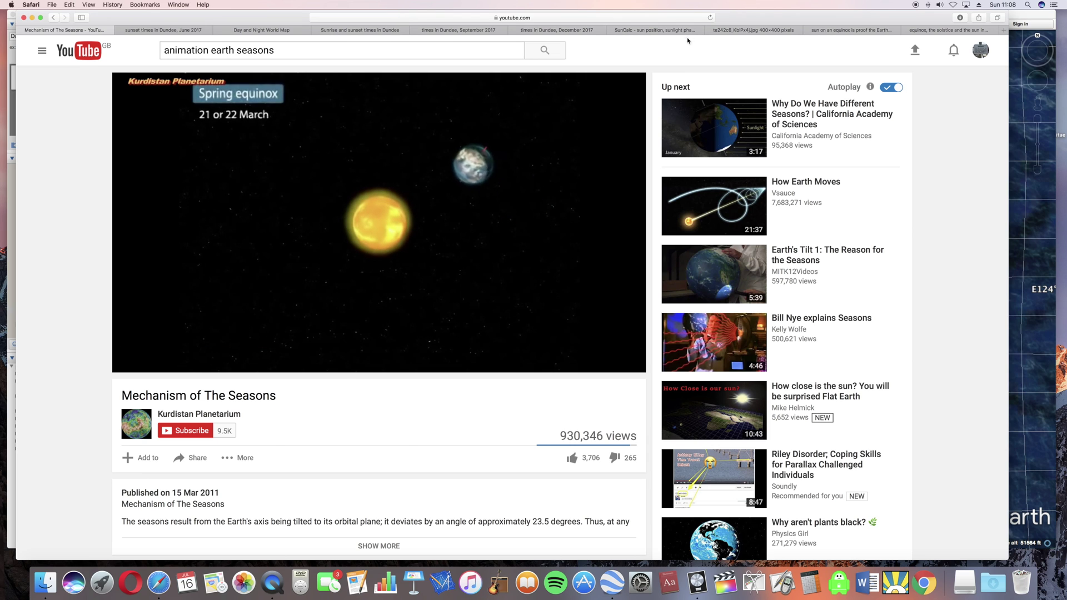
Glance at the equinox video and disc map image, then return to the seasons video's 90° equator scene
{"action": "left_click", "coordinate": [845, 32]}
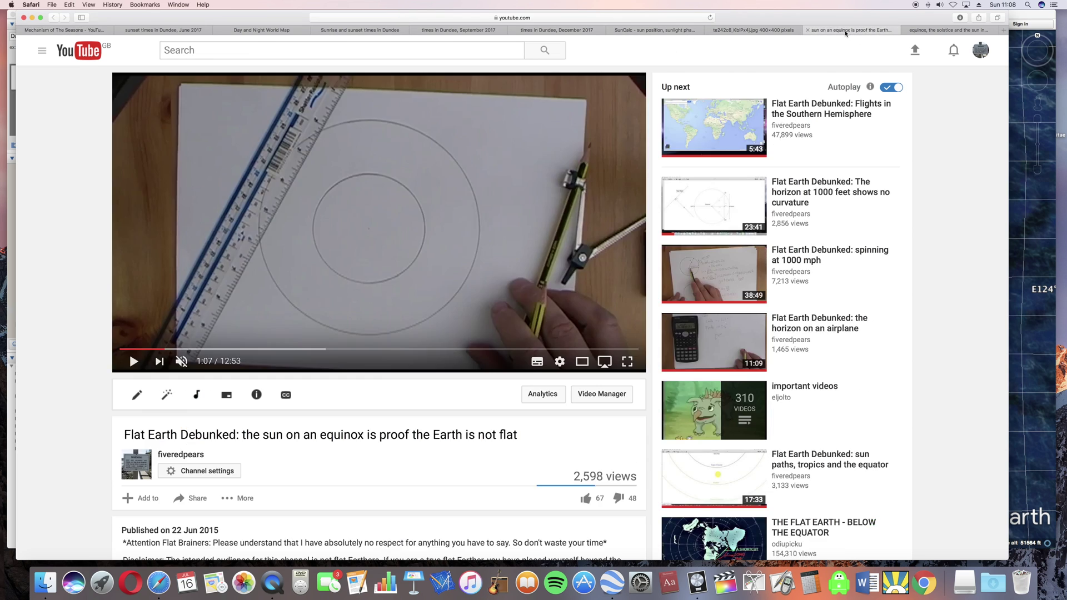
{"action": "left_click", "coordinate": [750, 31]}
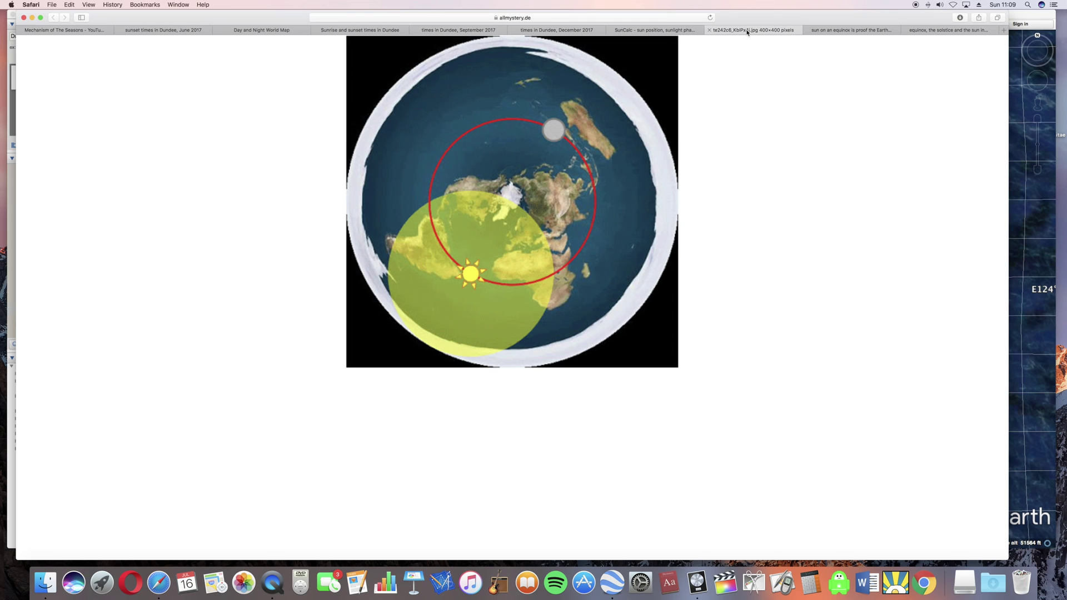
{"action": "left_click", "coordinate": [59, 30]}
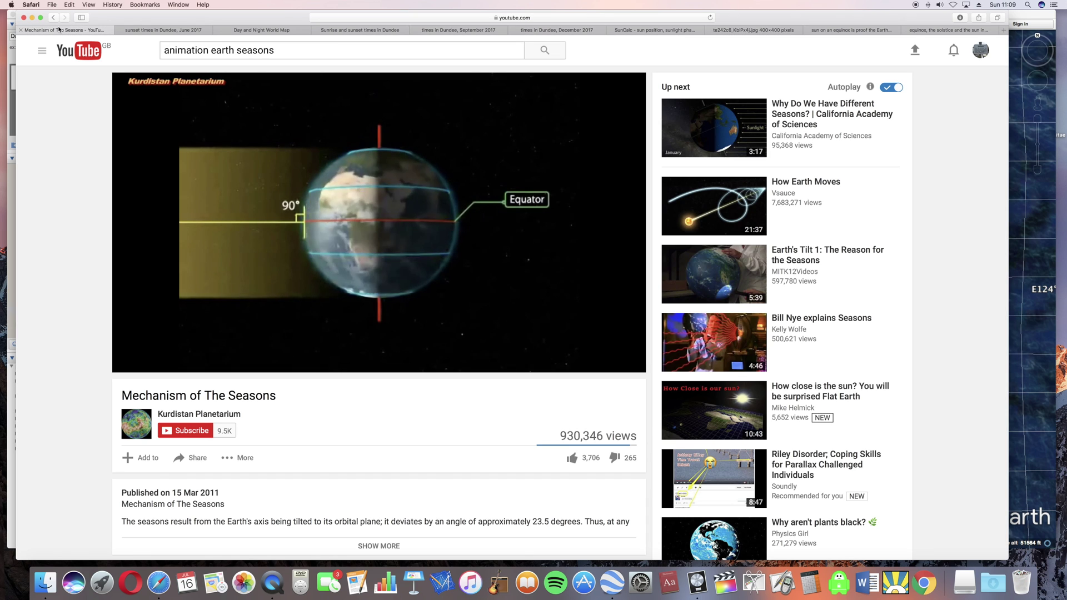